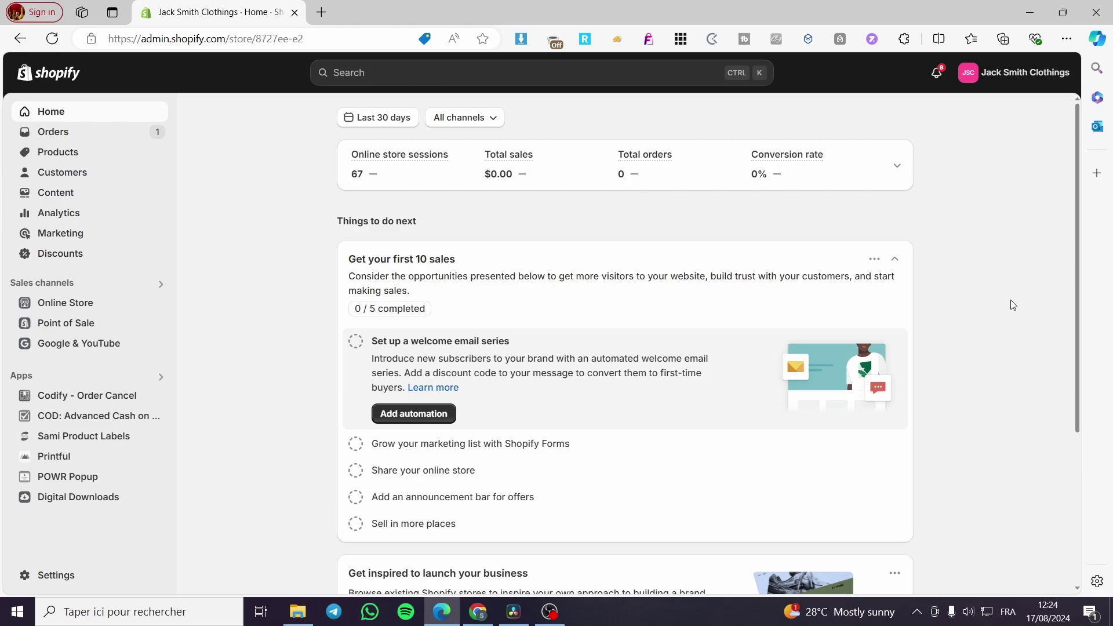
Browse the products list and store settings, then return to the admin home dashboard
scroll(1012, 298, down, 4)
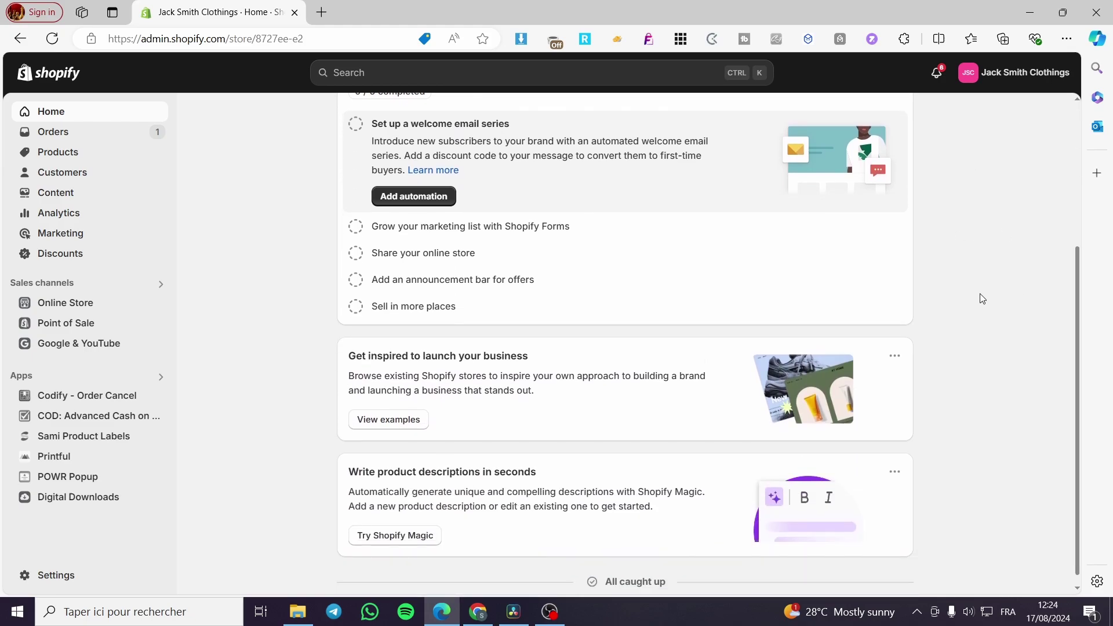
scroll(974, 293, up, 4)
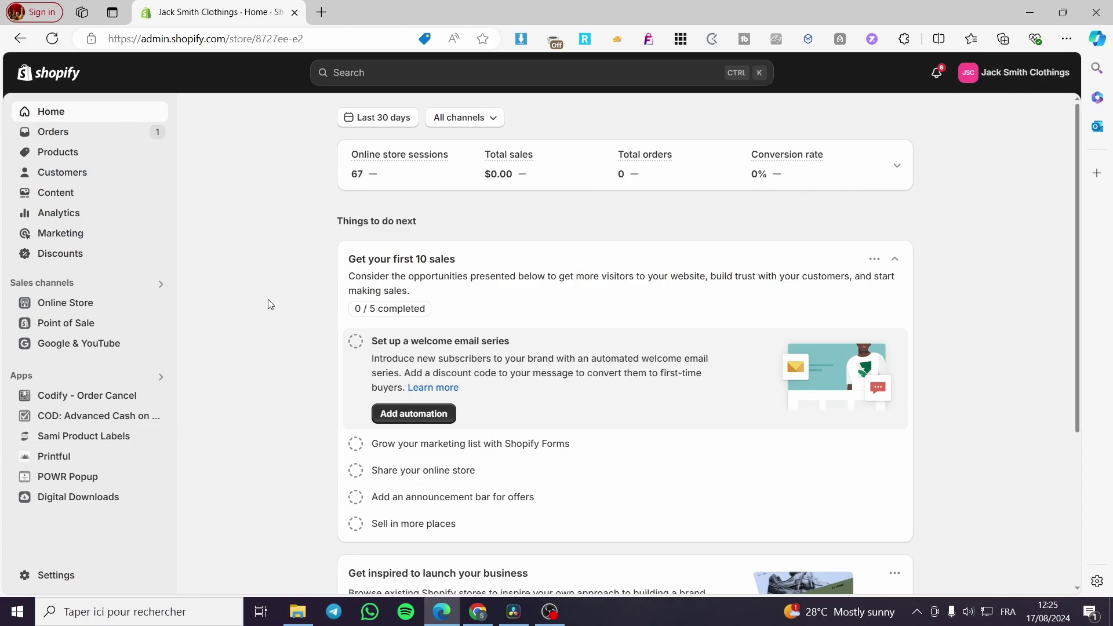
click(71, 152)
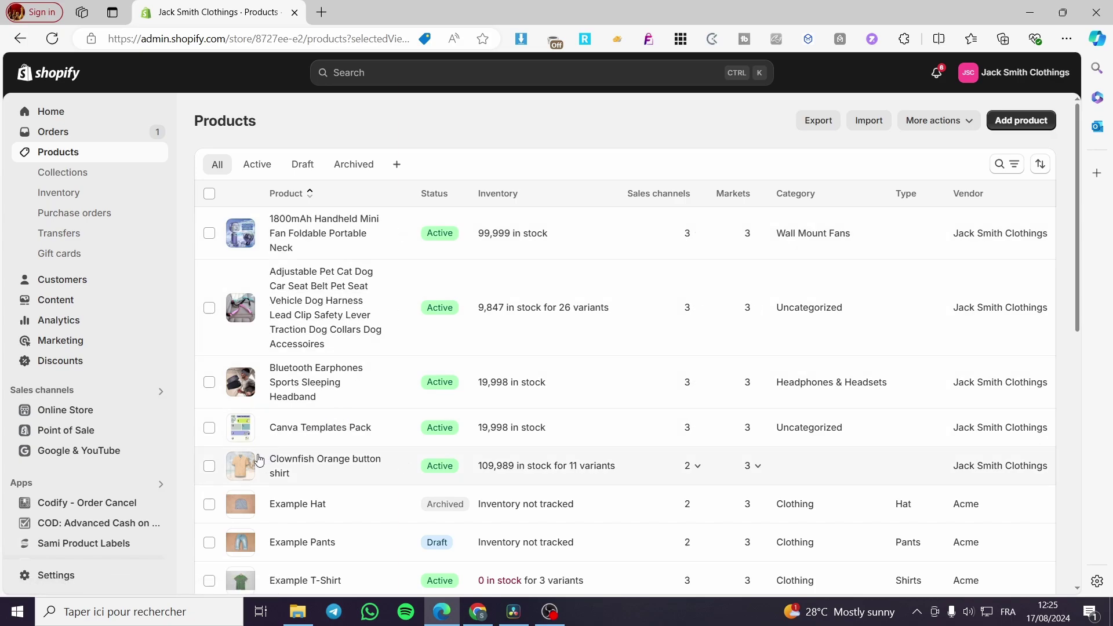
scroll(101, 424, down, 2)
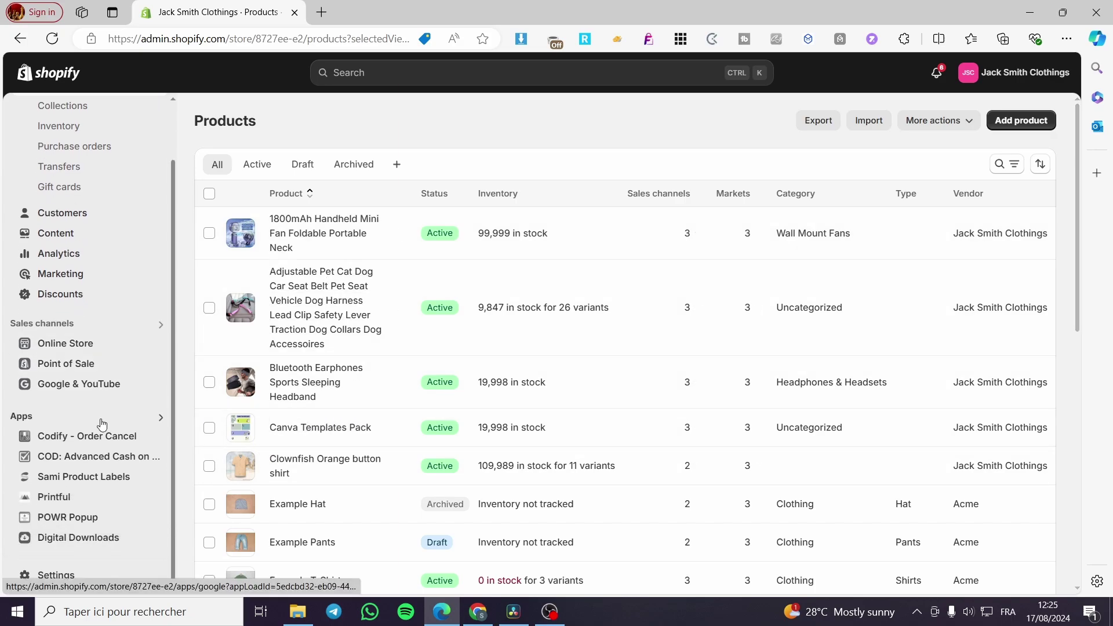
click(57, 577)
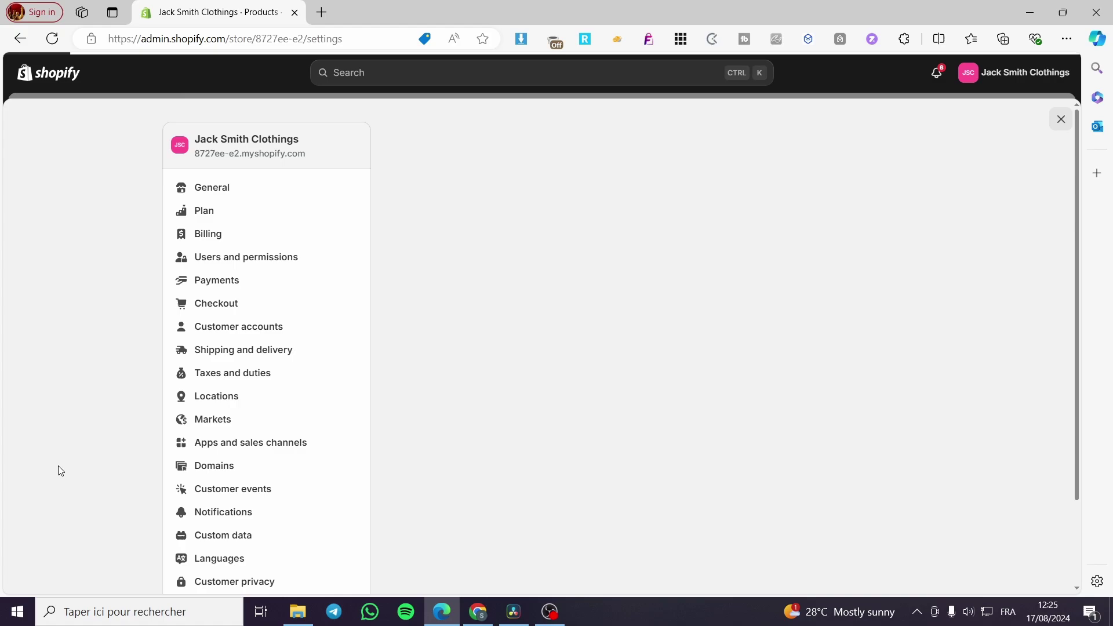
click(64, 73)
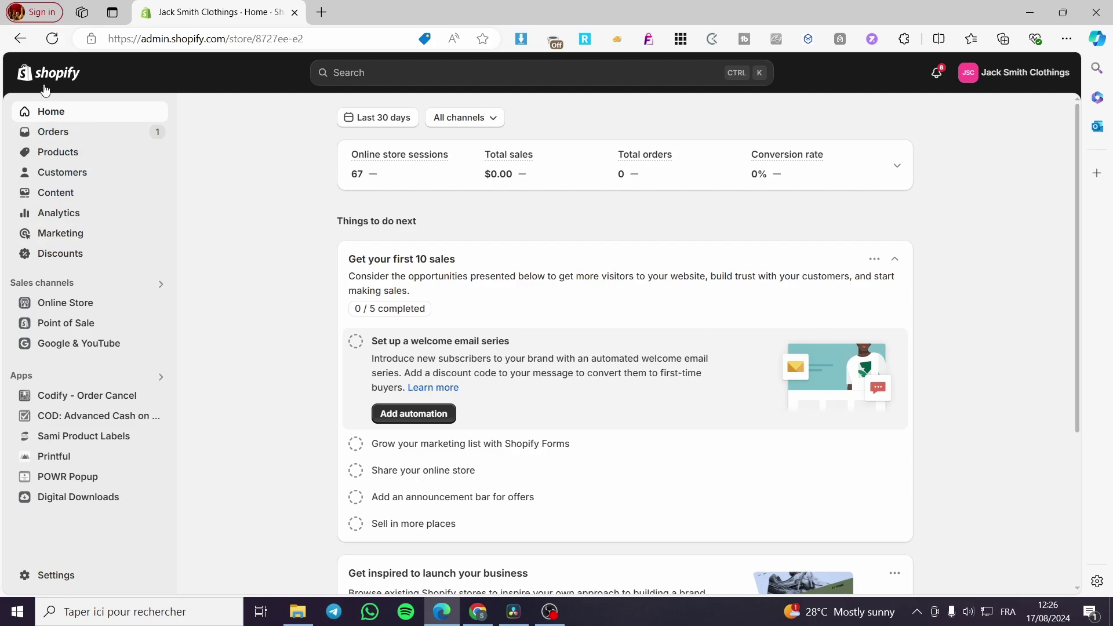
Search the store admin for 'loyalty'
click(446, 78)
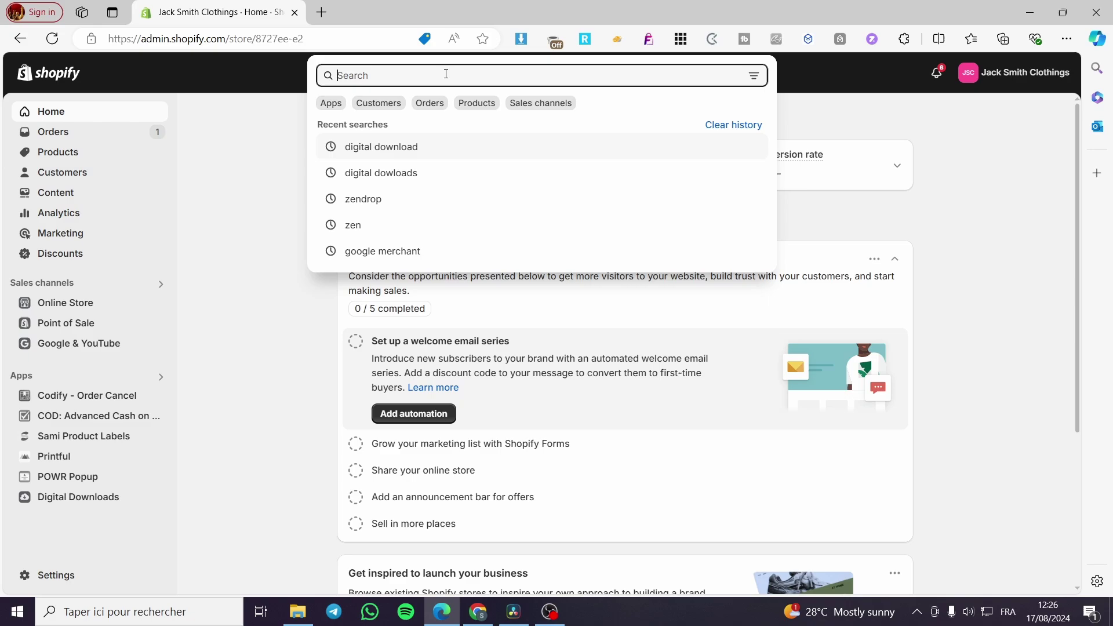
text(loya)
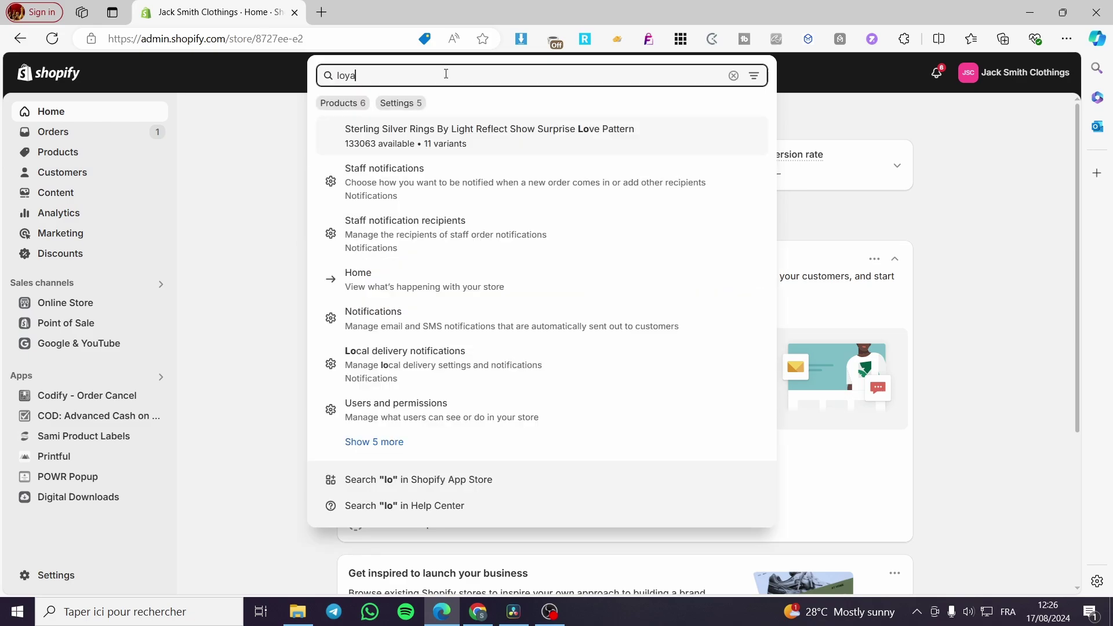
text(lt)
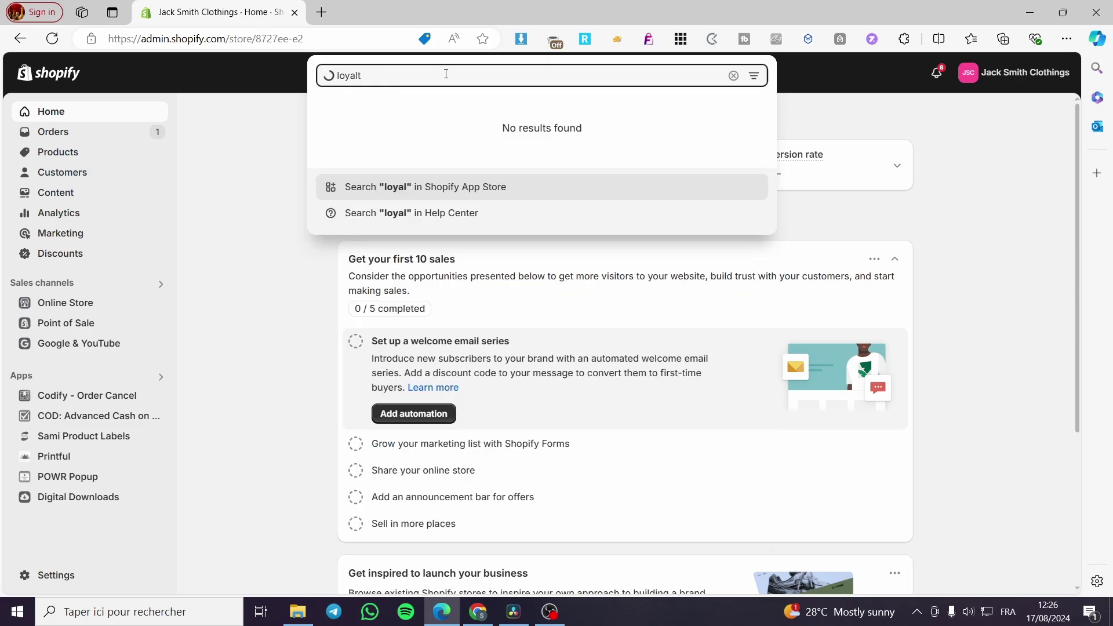
text(y pro)
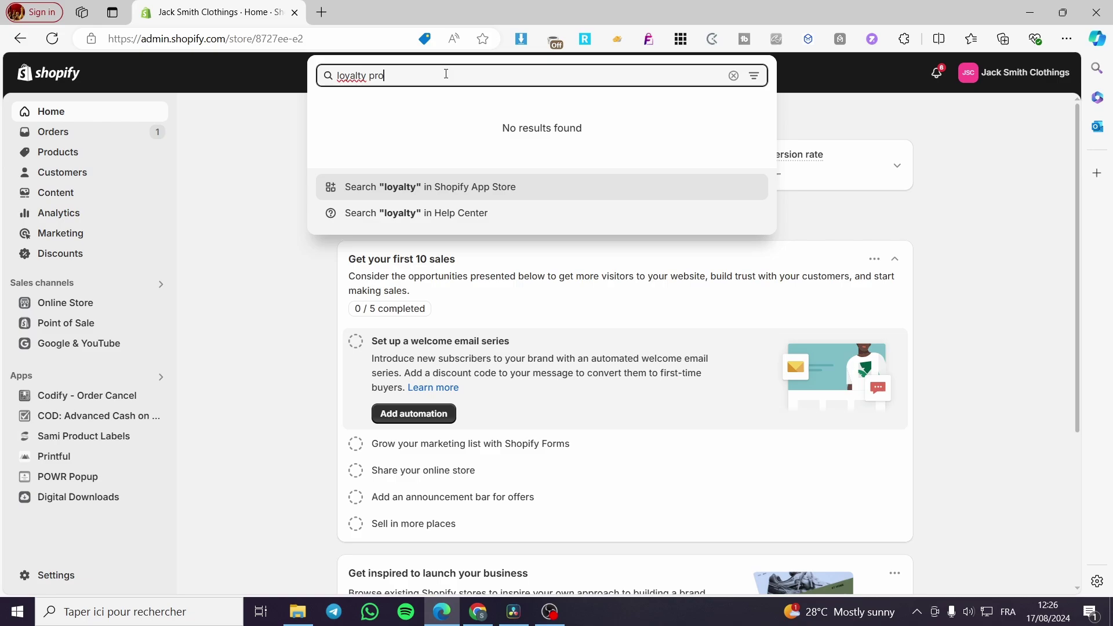
text(g)
key(BackSpace)
key(BackSpace)
key(BackSpace)
key(BackSpace)
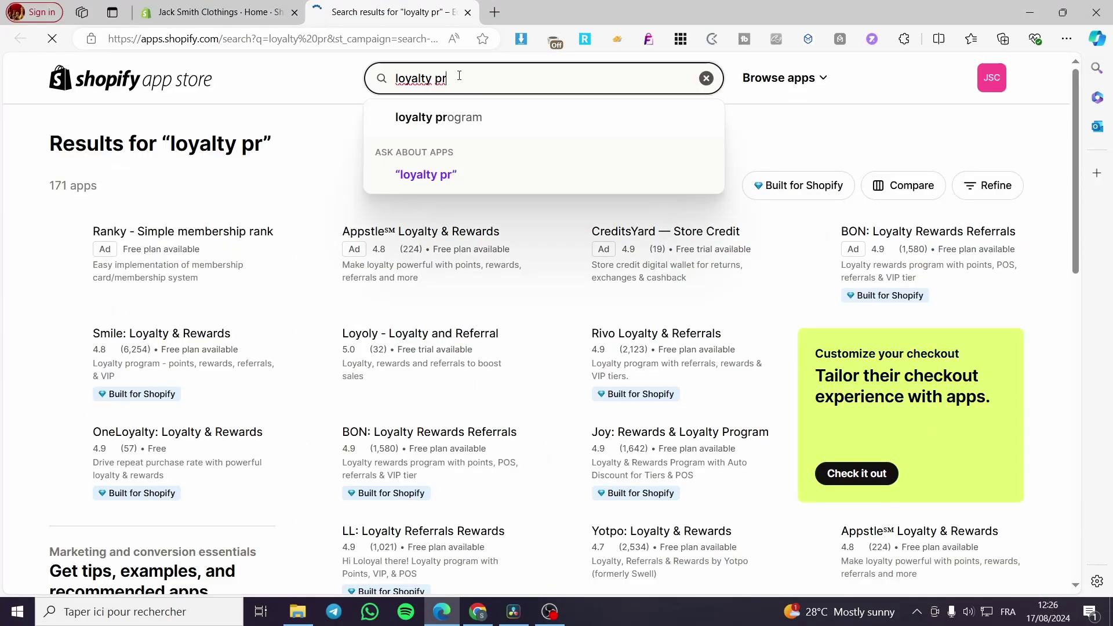
Search the App Store for 'loyalty' alone and scroll through the 605 results
key(BackSpace)
key(BackSpace)
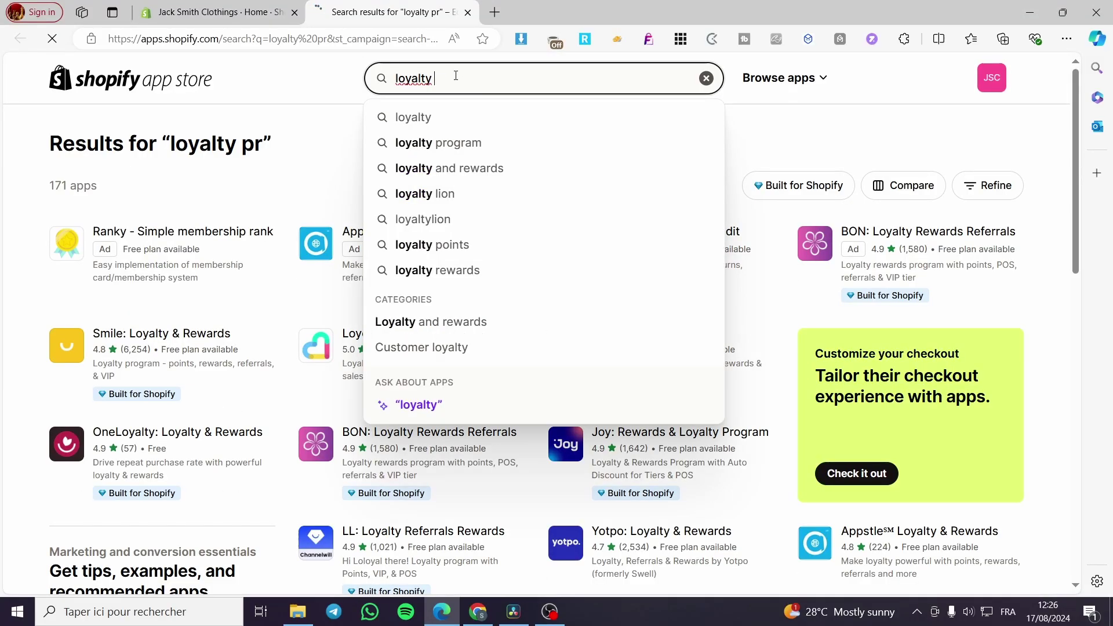
key(Return)
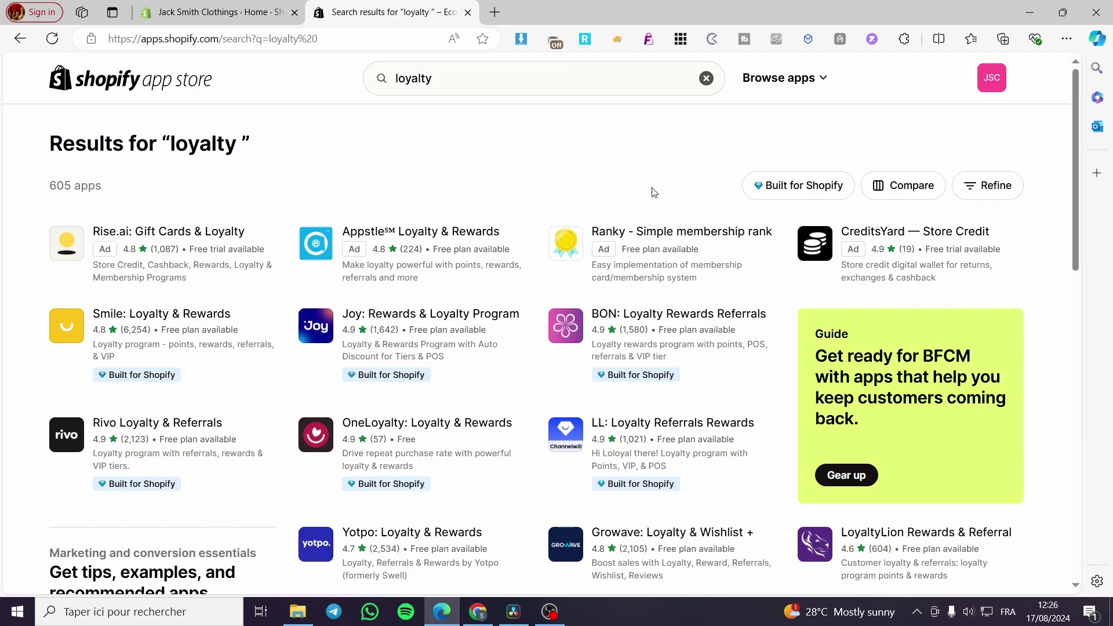
scroll(655, 191, down, 2)
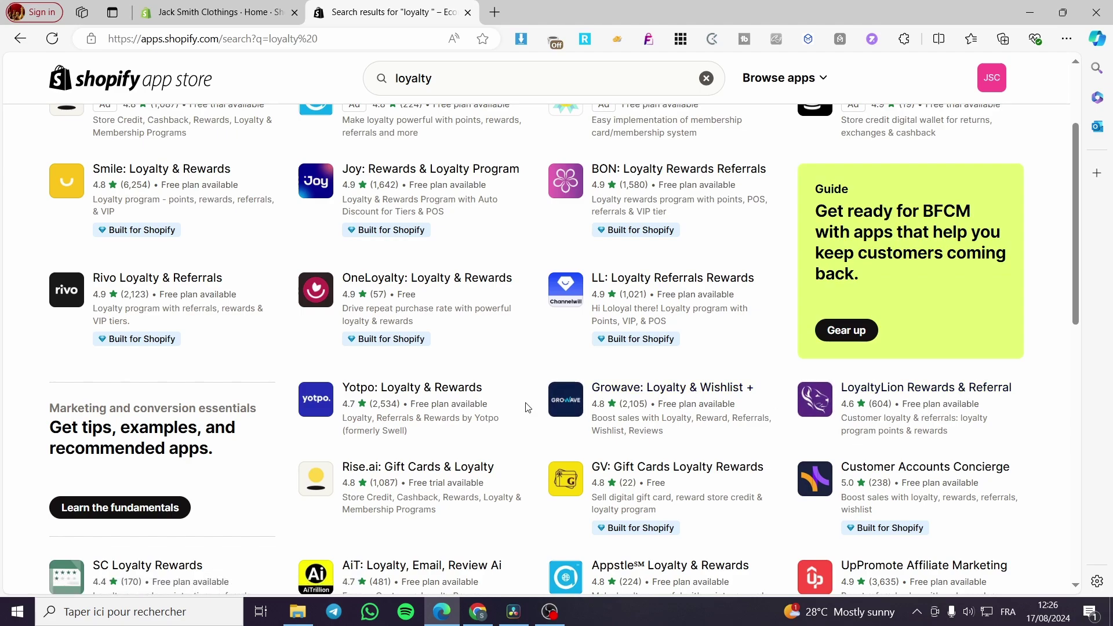
scroll(487, 395, up, 1)
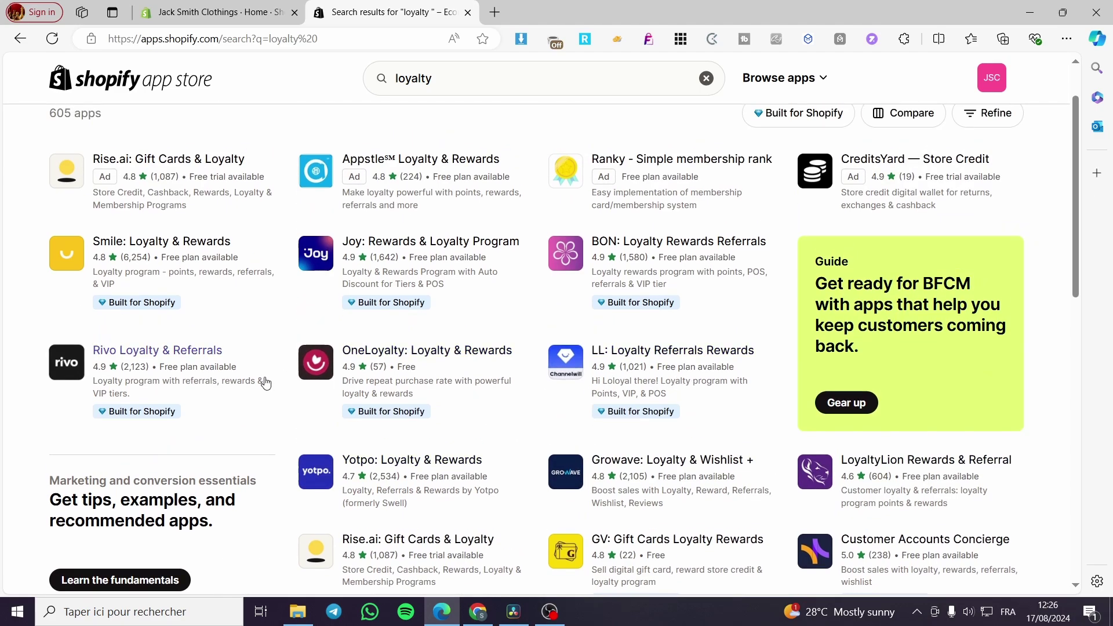
scroll(267, 380, up, 1)
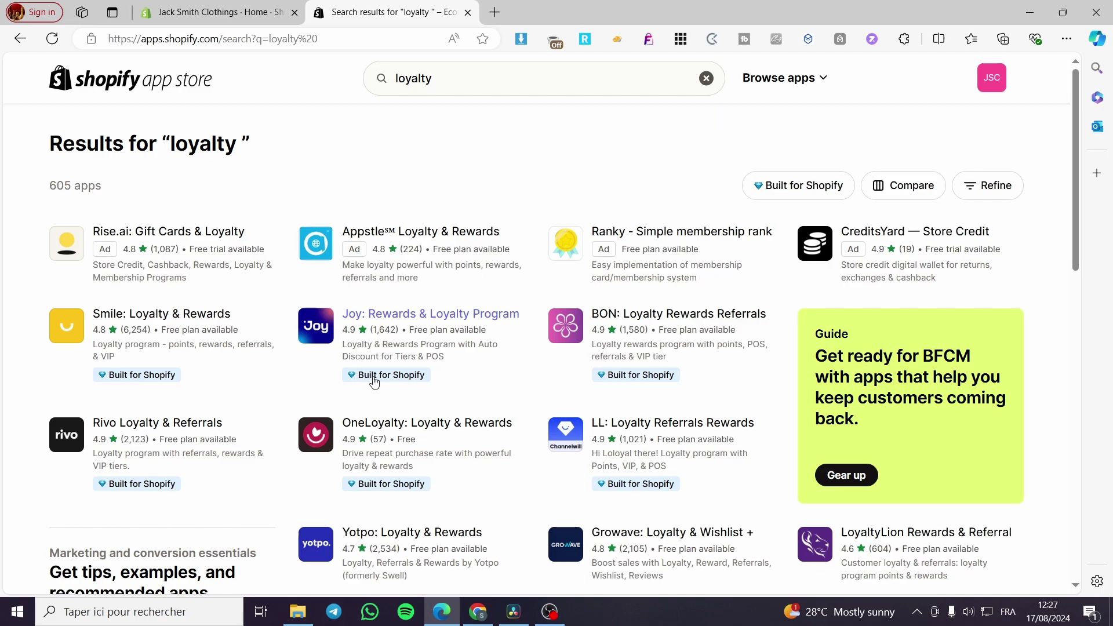
Open the Joy: Rewards & Loyalty Program listing and review its free plan pricing
click(455, 316)
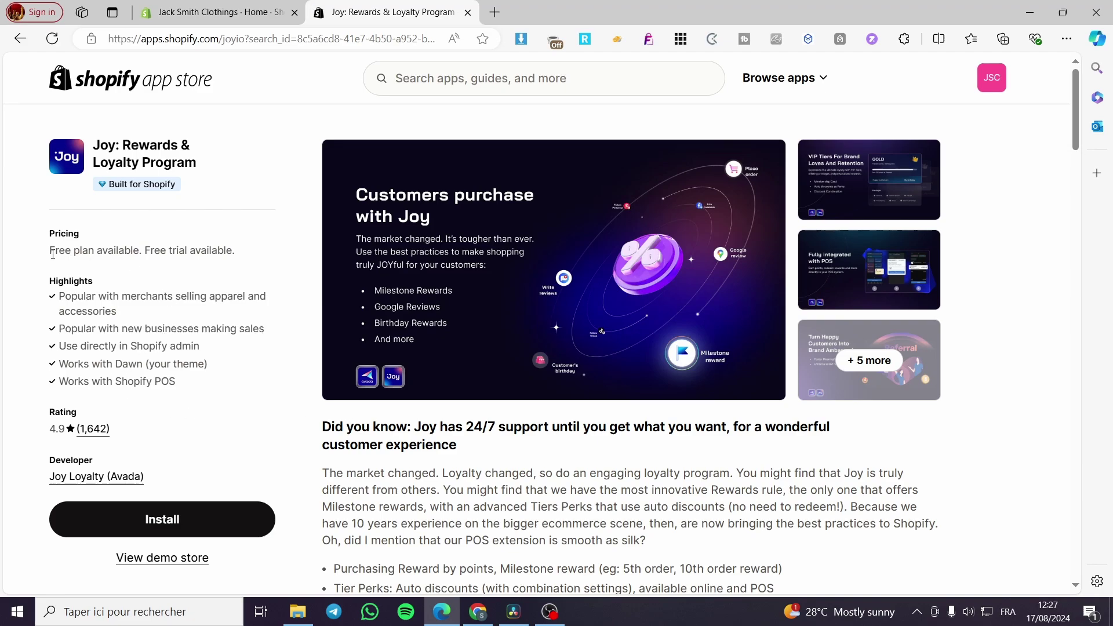
drag(50, 250, 233, 249)
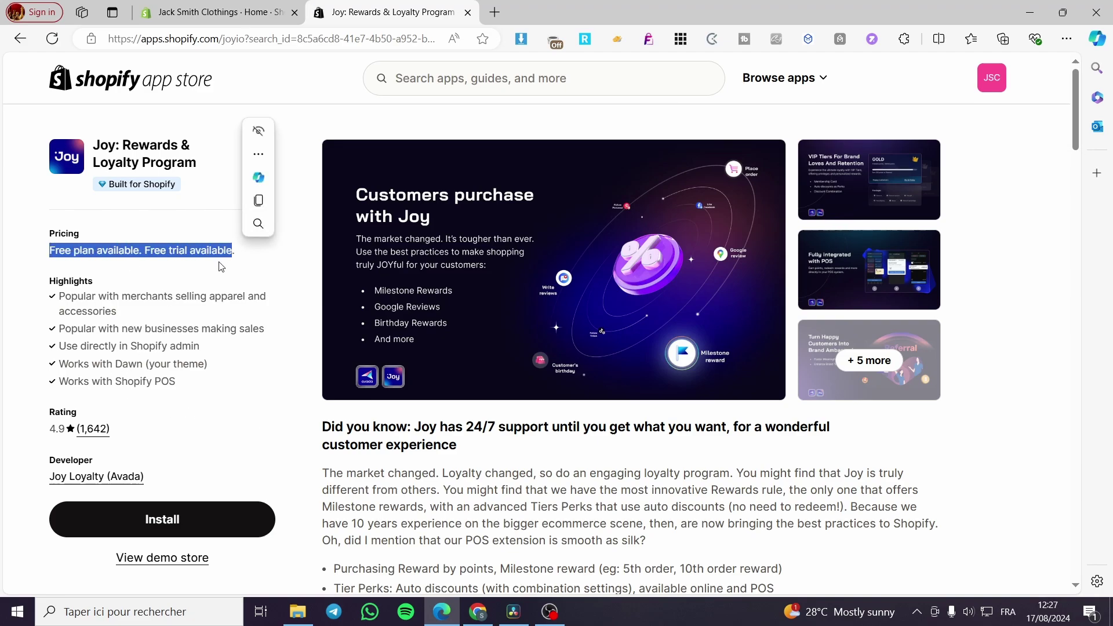
click(116, 252)
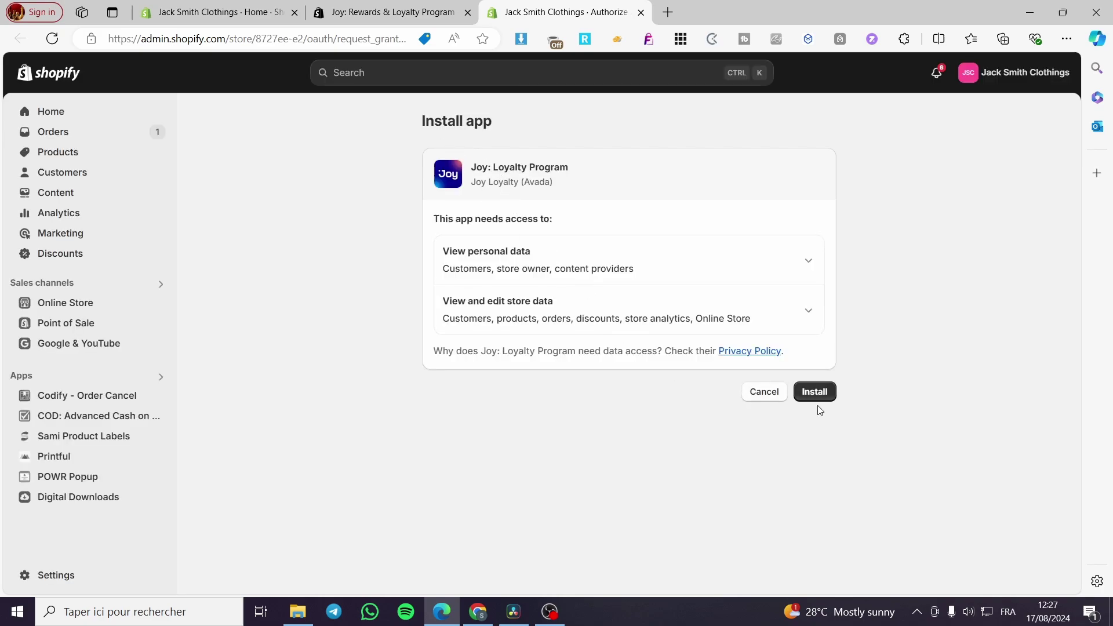
Approve installing Joy on the store and pin Joy: Loyalty Program to the sidebar
click(819, 392)
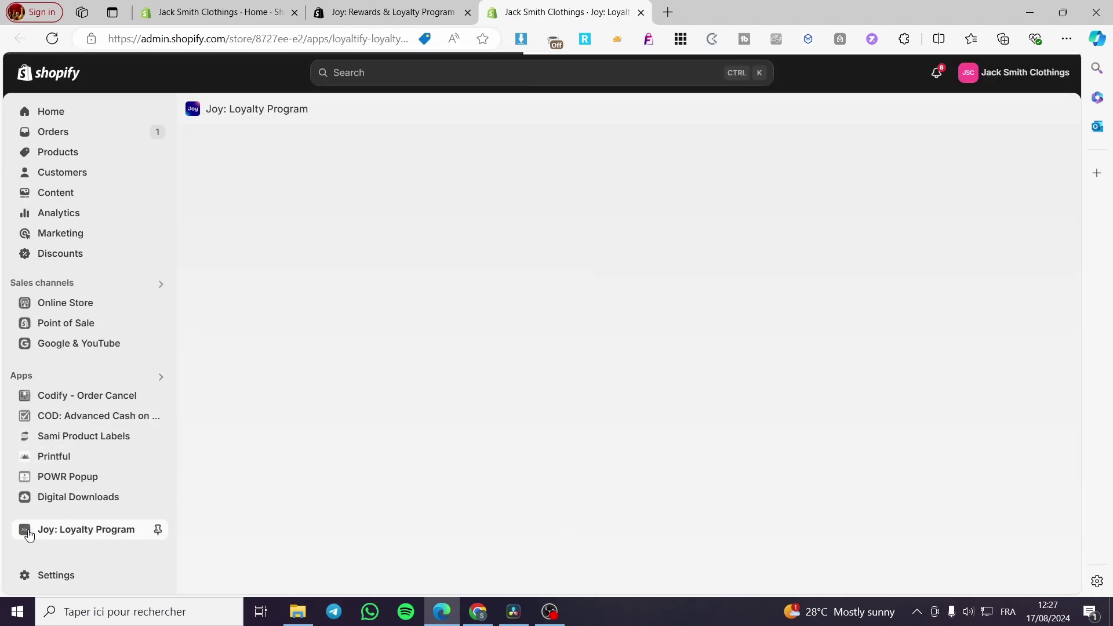
click(158, 530)
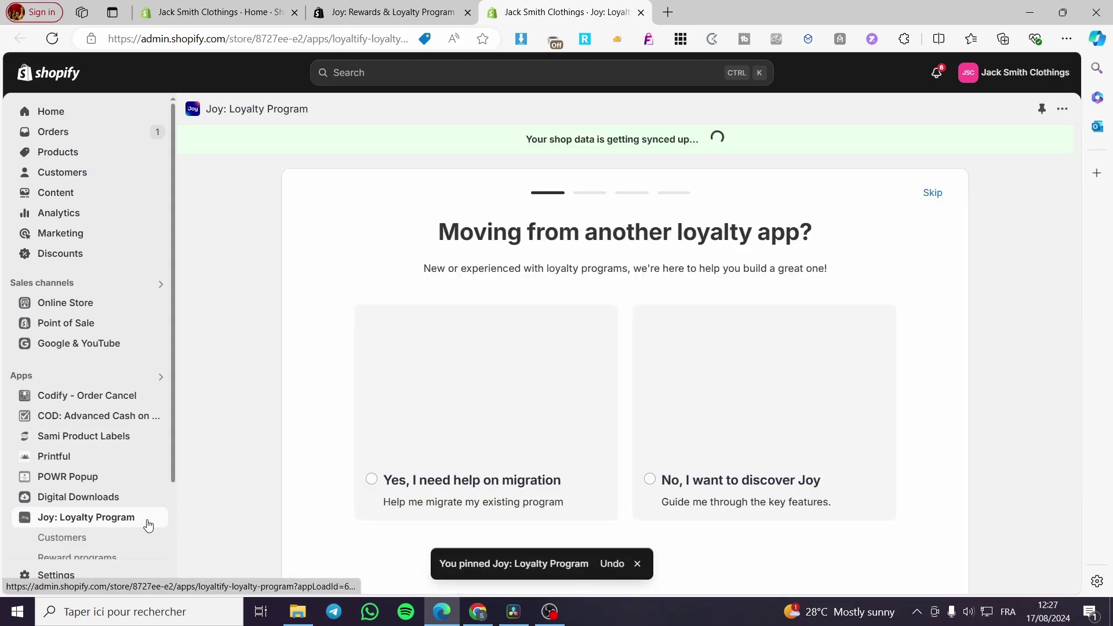
scroll(107, 516, down, 2)
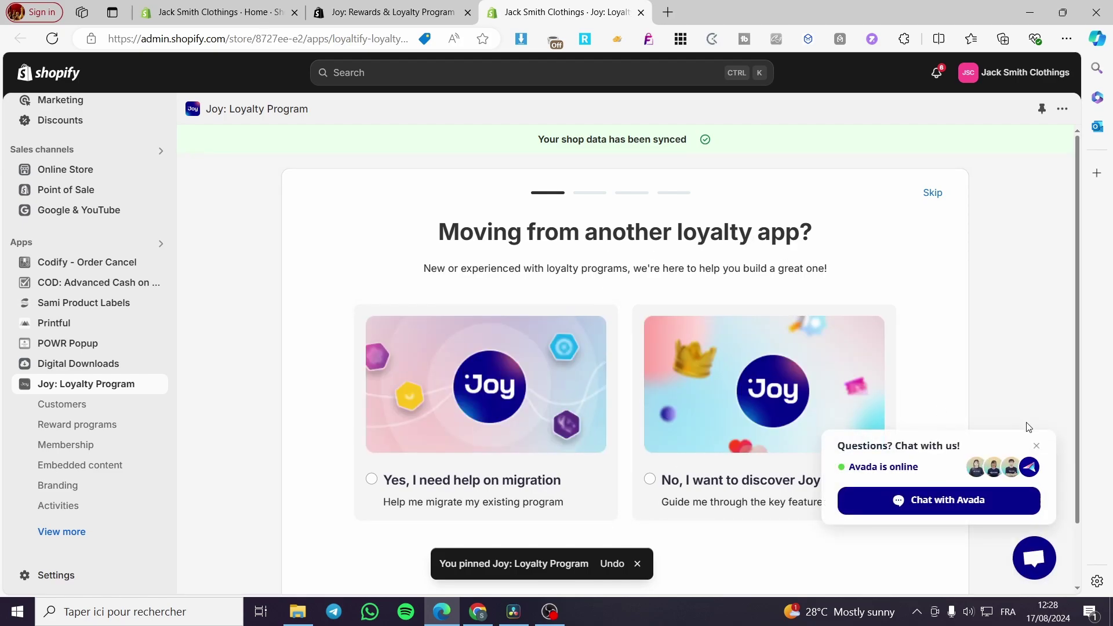
Dismiss the chat popup and answer 'No, I want to discover Joy' to the migration question
click(1037, 448)
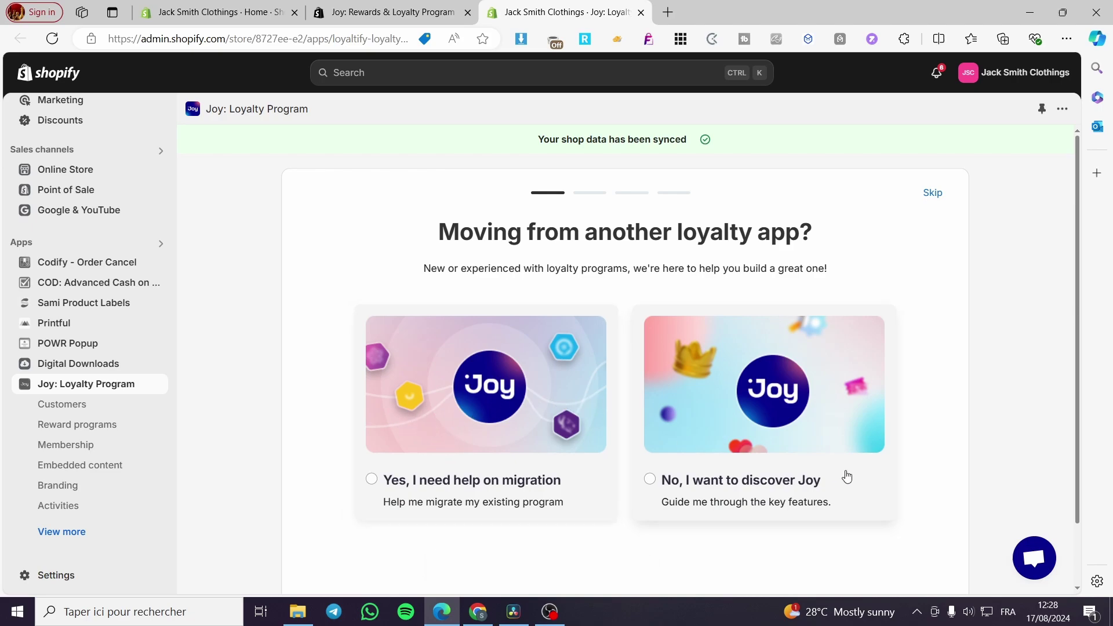
click(727, 494)
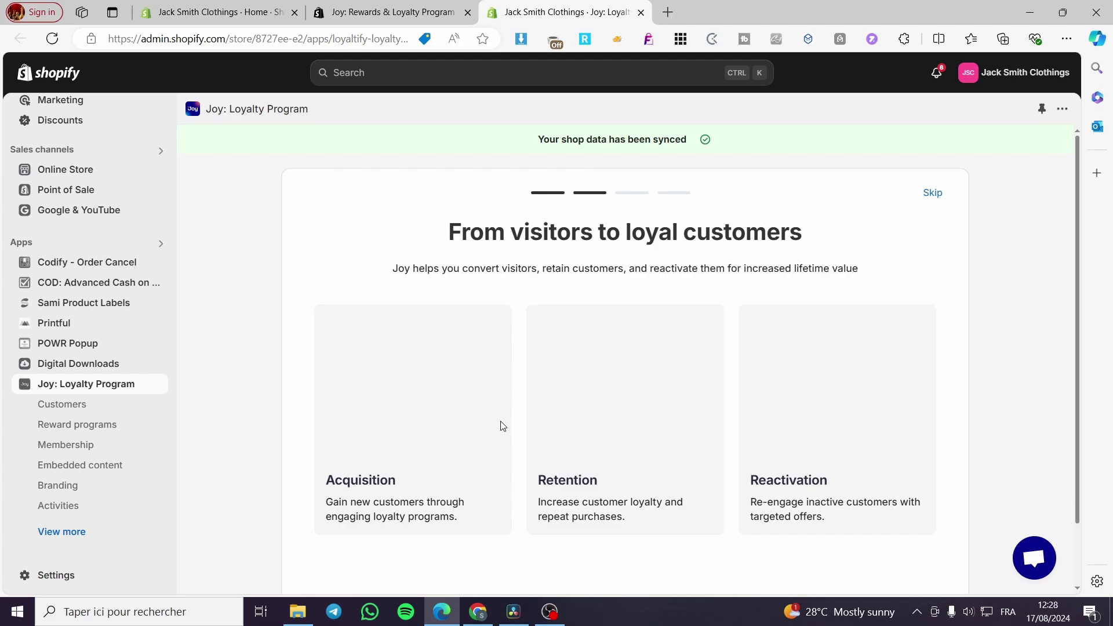
scroll(956, 330, down, 2)
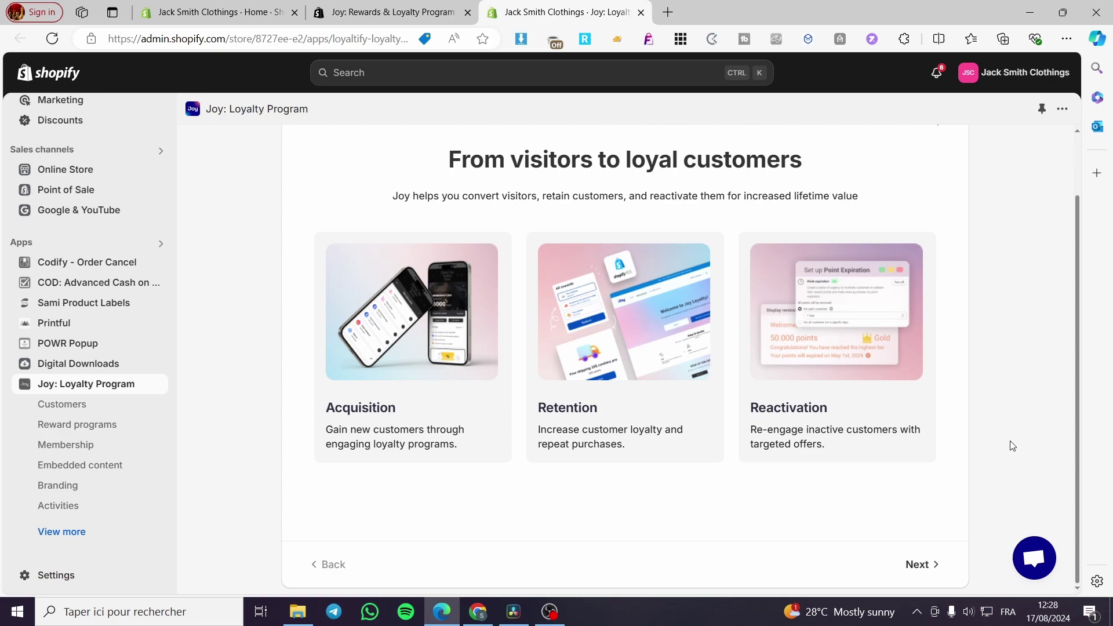
Compare the 2%, 5% and 10% points-back rates, then settle on 5% and continue
click(912, 564)
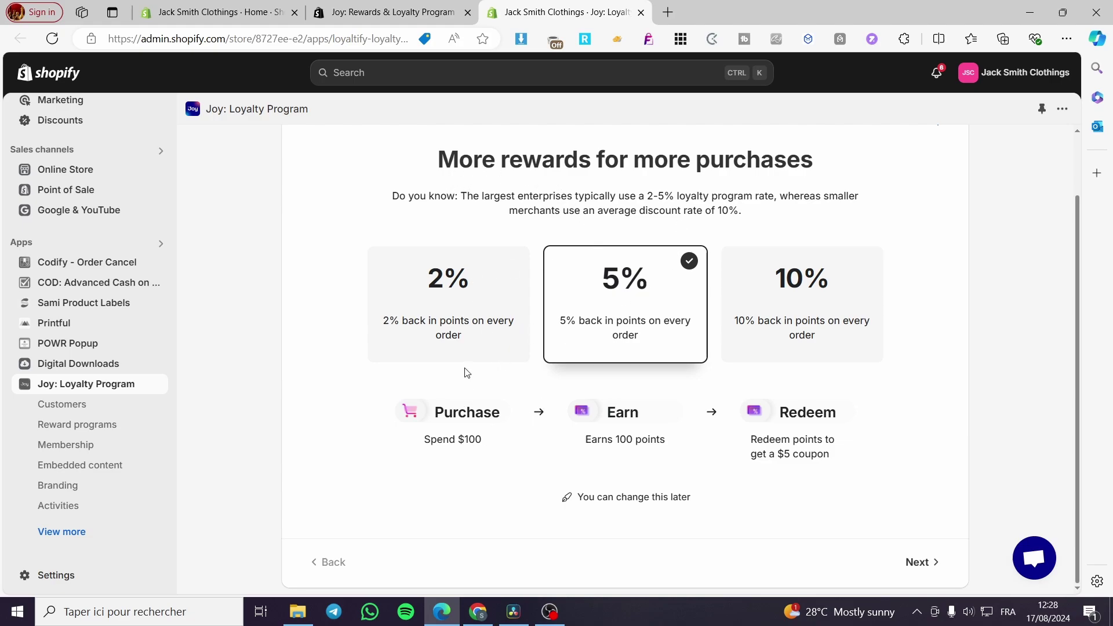
click(467, 342)
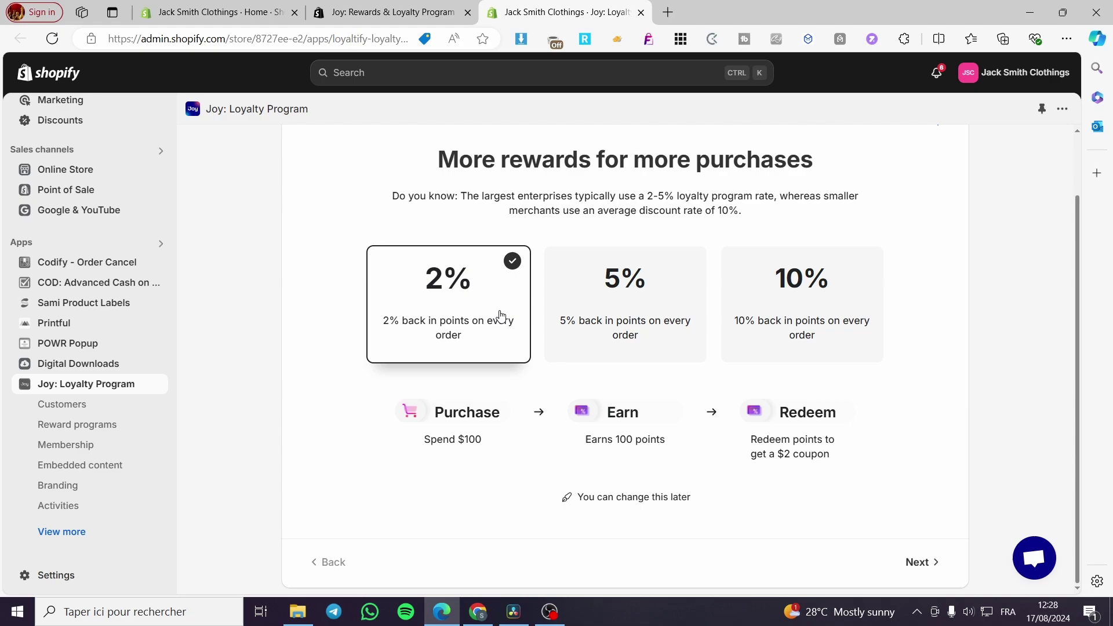
click(628, 323)
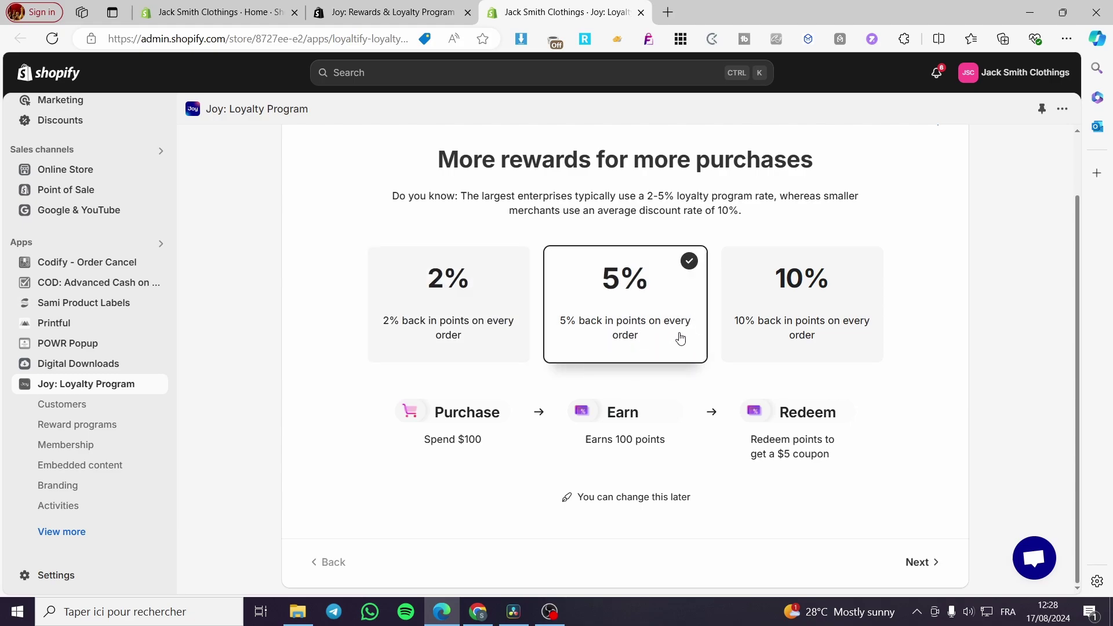
click(782, 321)
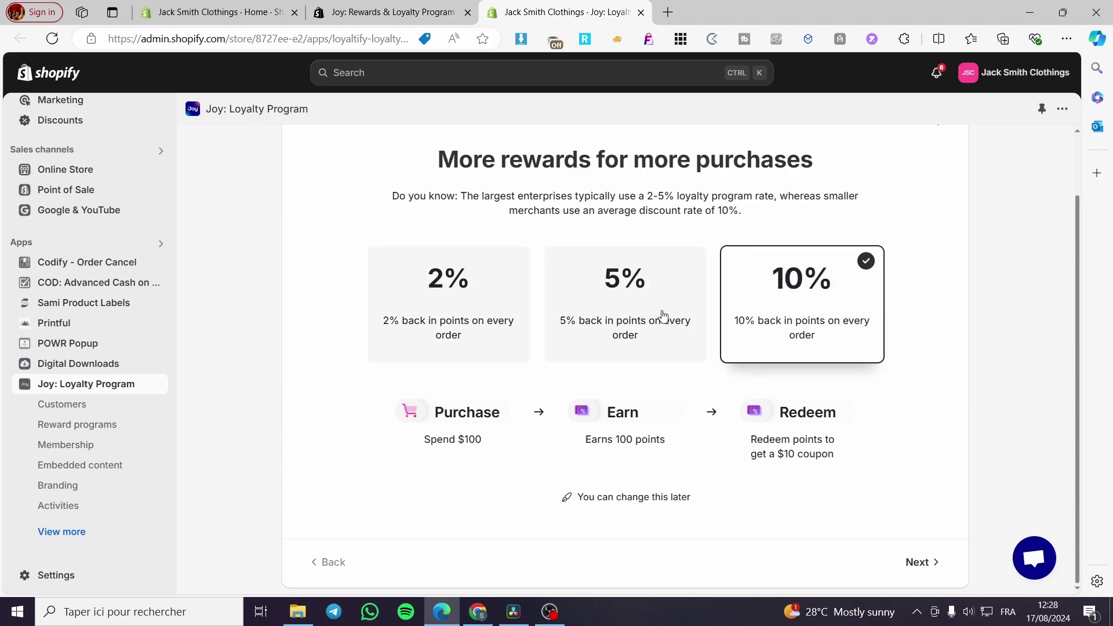
click(610, 313)
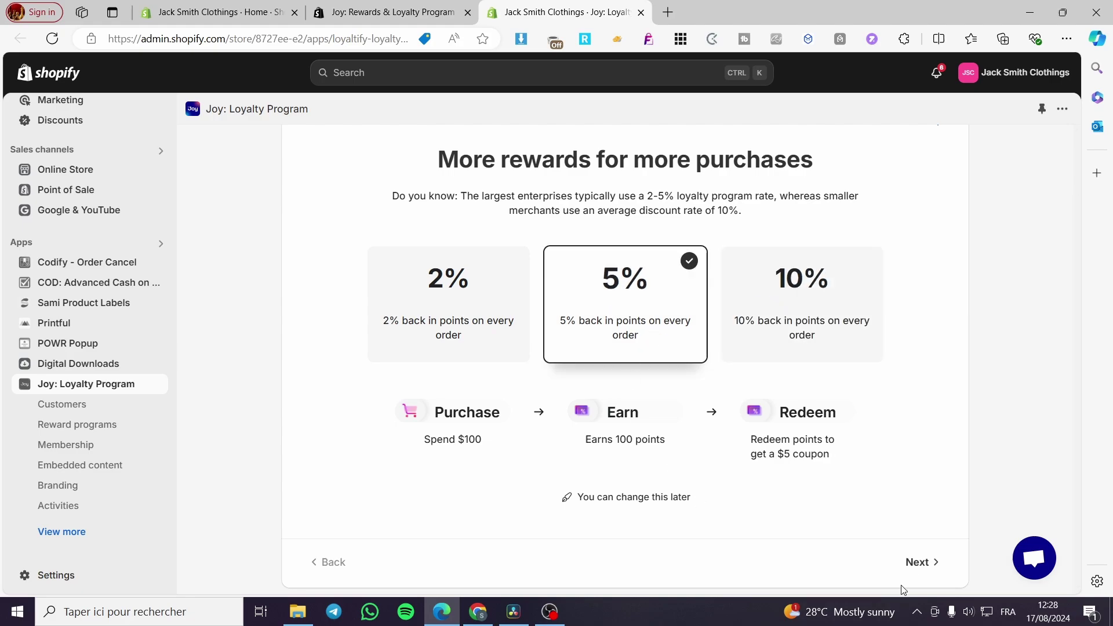
click(927, 564)
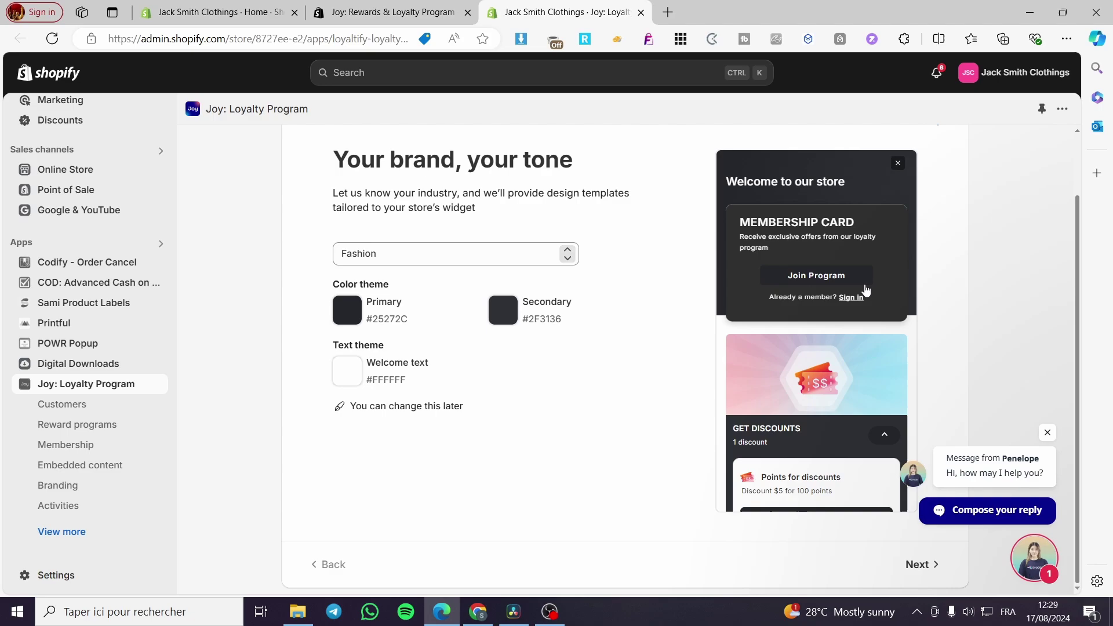
Try the Home & Garden, Food and drink, Sports and Other industries, then settle on Fashion
click(526, 255)
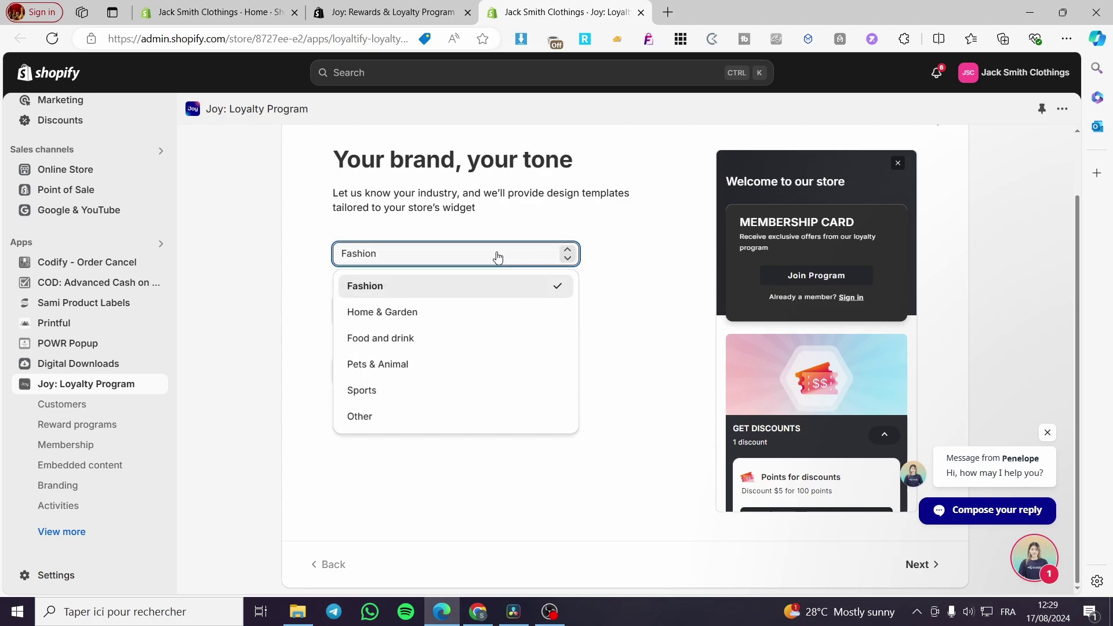
click(435, 311)
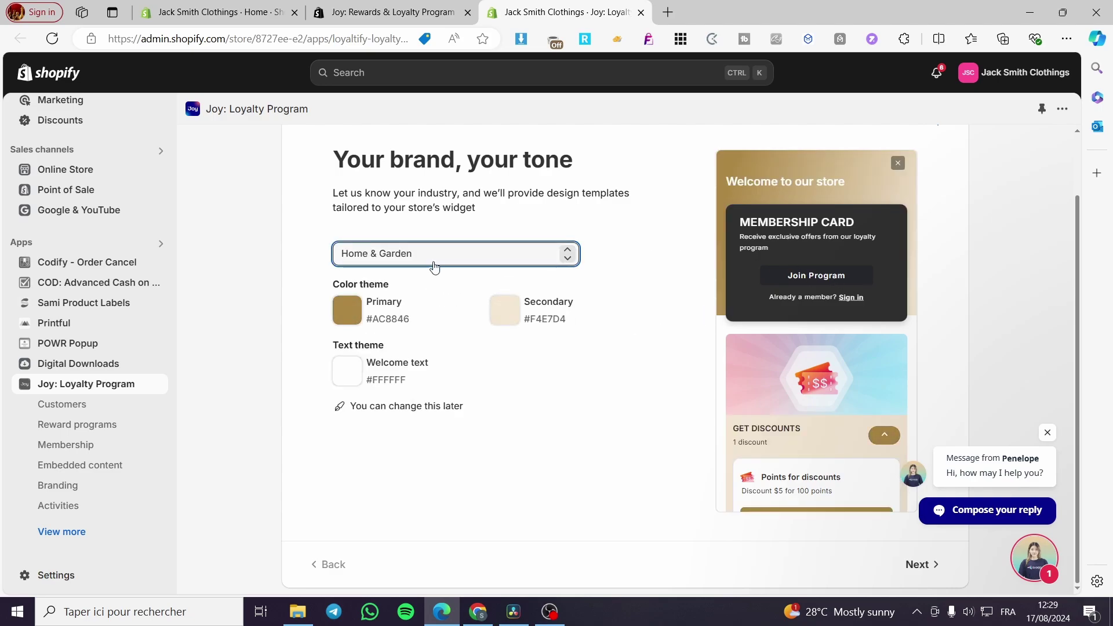
click(429, 266)
click(425, 285)
click(373, 258)
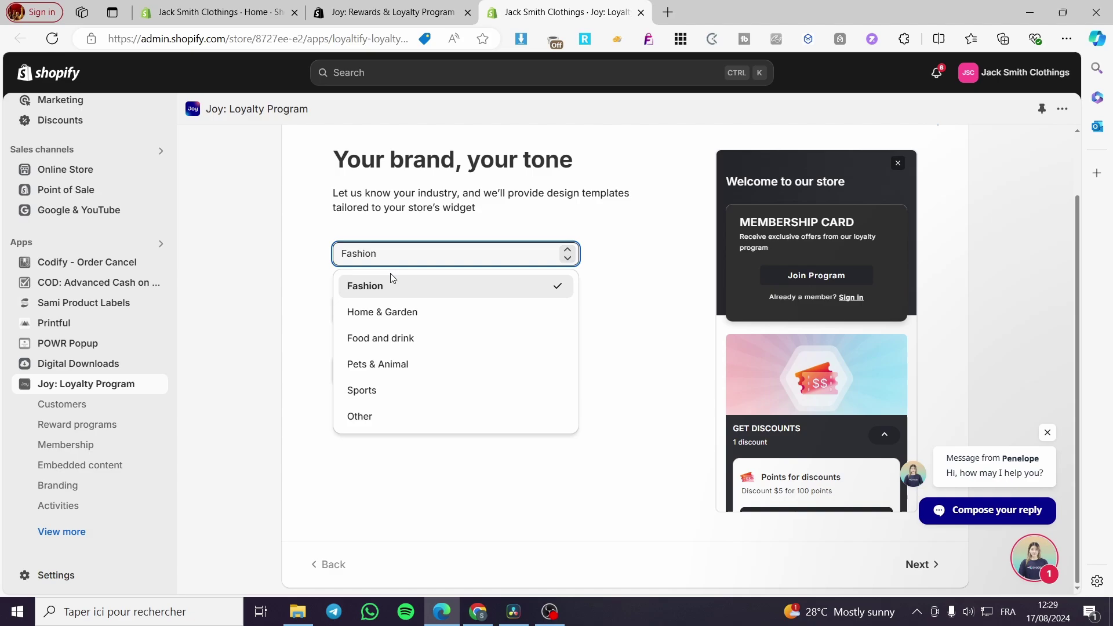
click(404, 338)
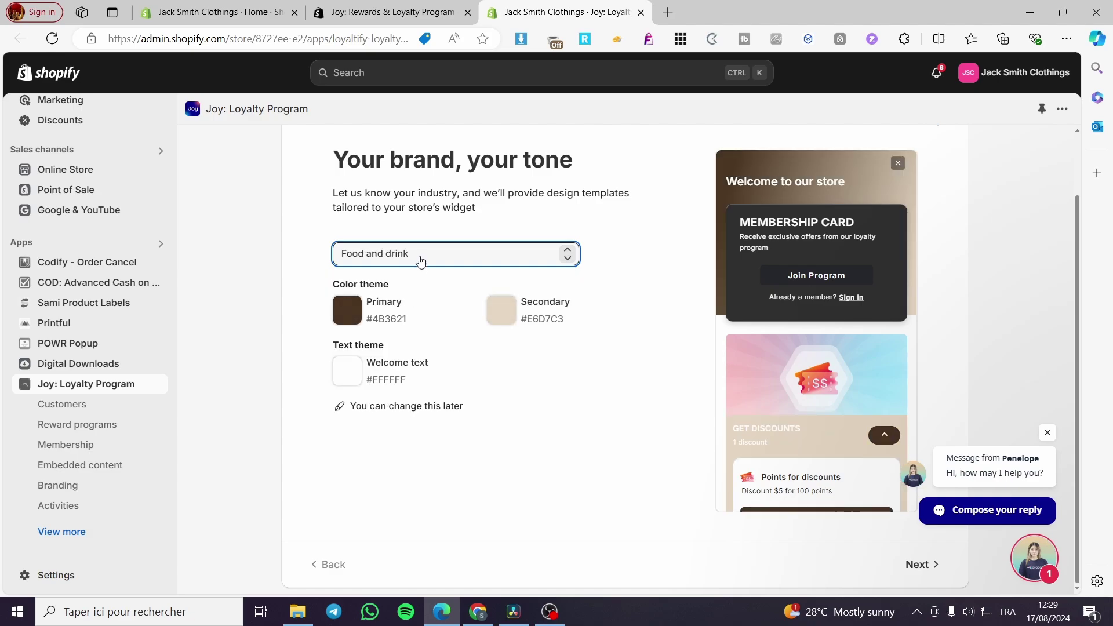
click(422, 258)
click(406, 391)
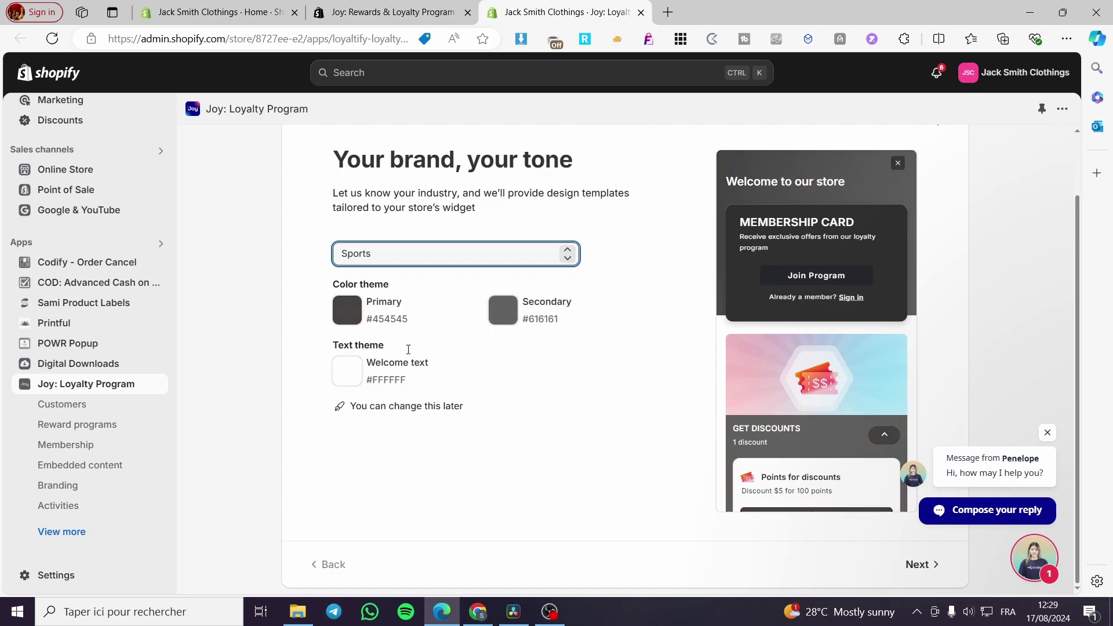
click(426, 261)
click(382, 415)
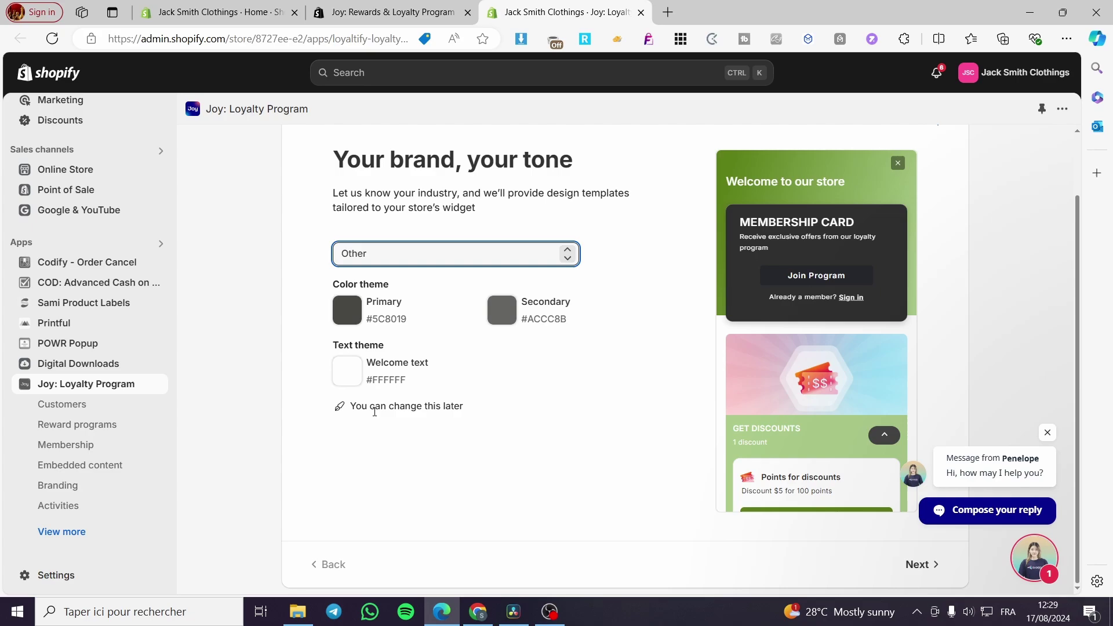
click(447, 262)
click(417, 290)
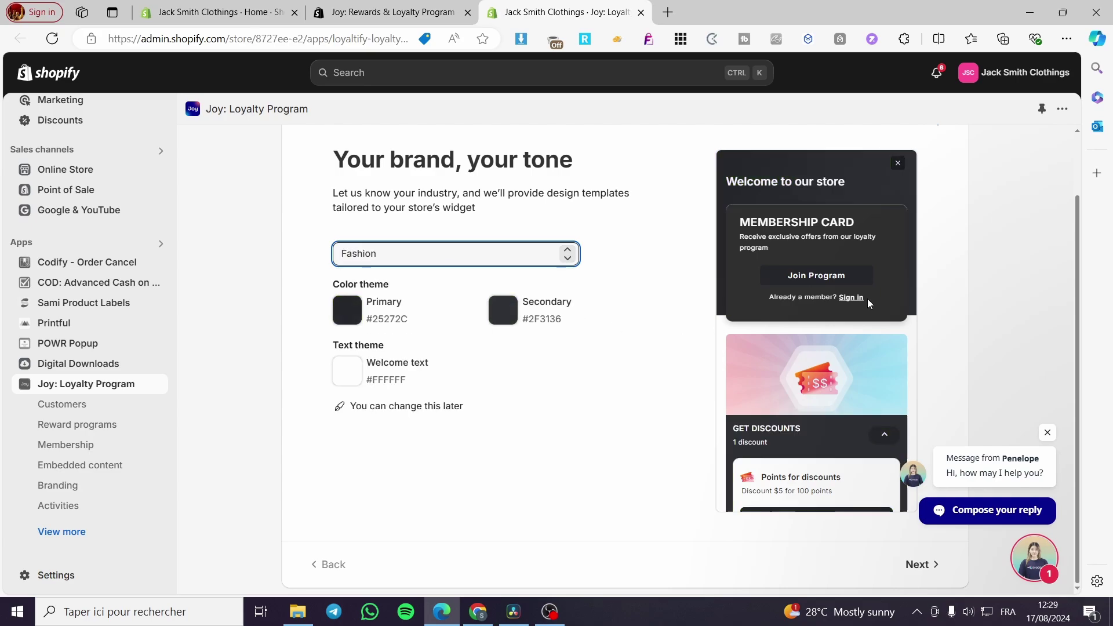
Leave the primary colour unchanged, dismiss the support chat, and advance to the plans
click(347, 310)
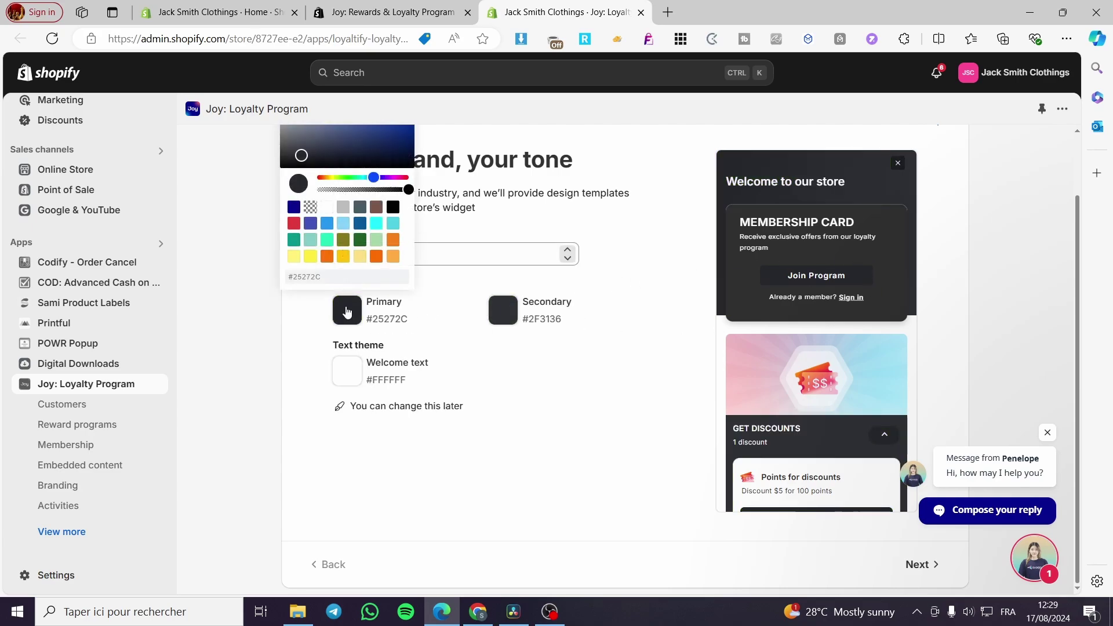
click(629, 429)
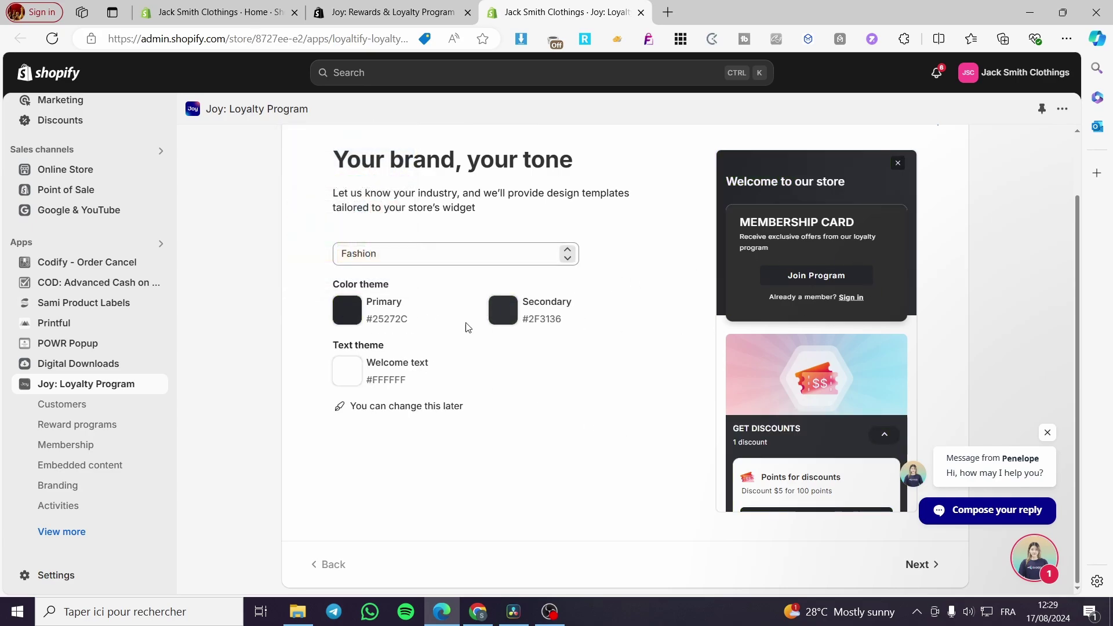
click(1047, 433)
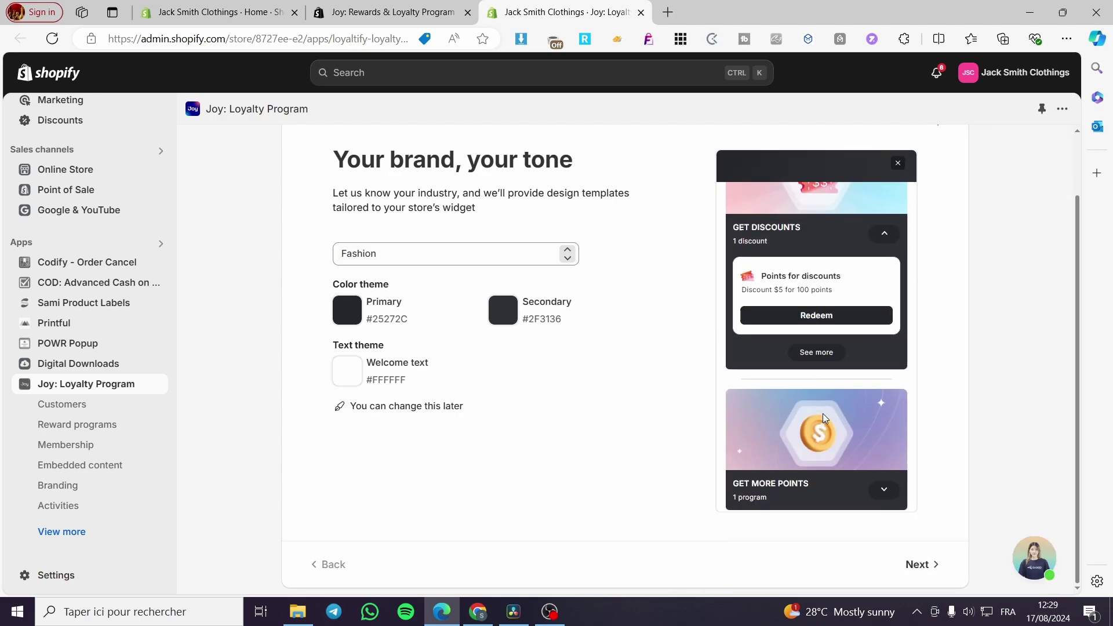
click(918, 564)
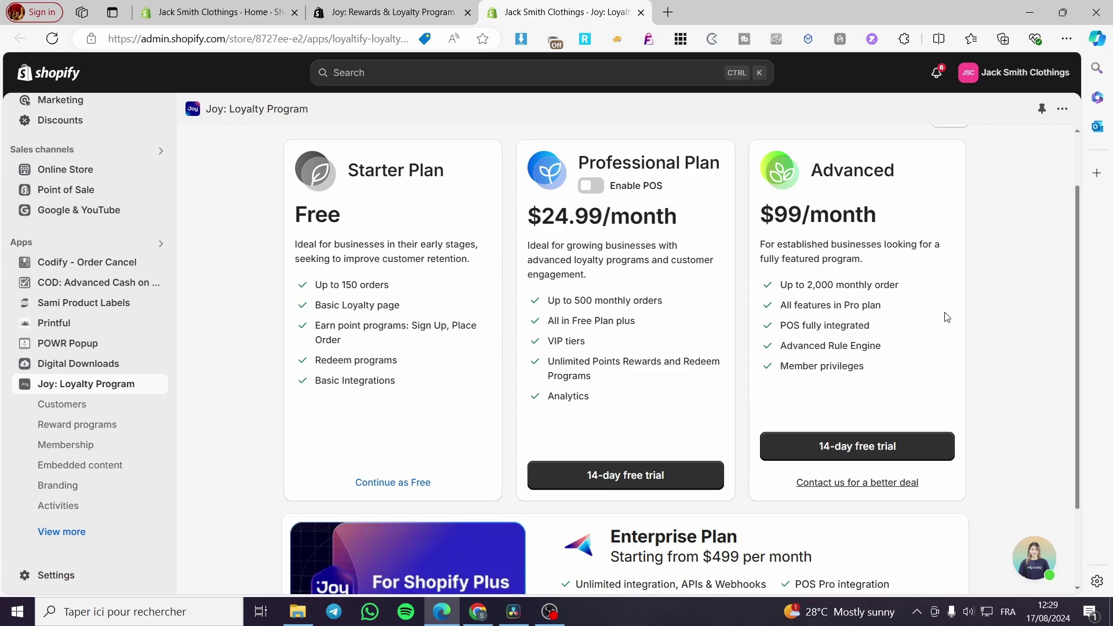
Review the pricing plans and continue on the free Starter plan
scroll(721, 458, down, 2)
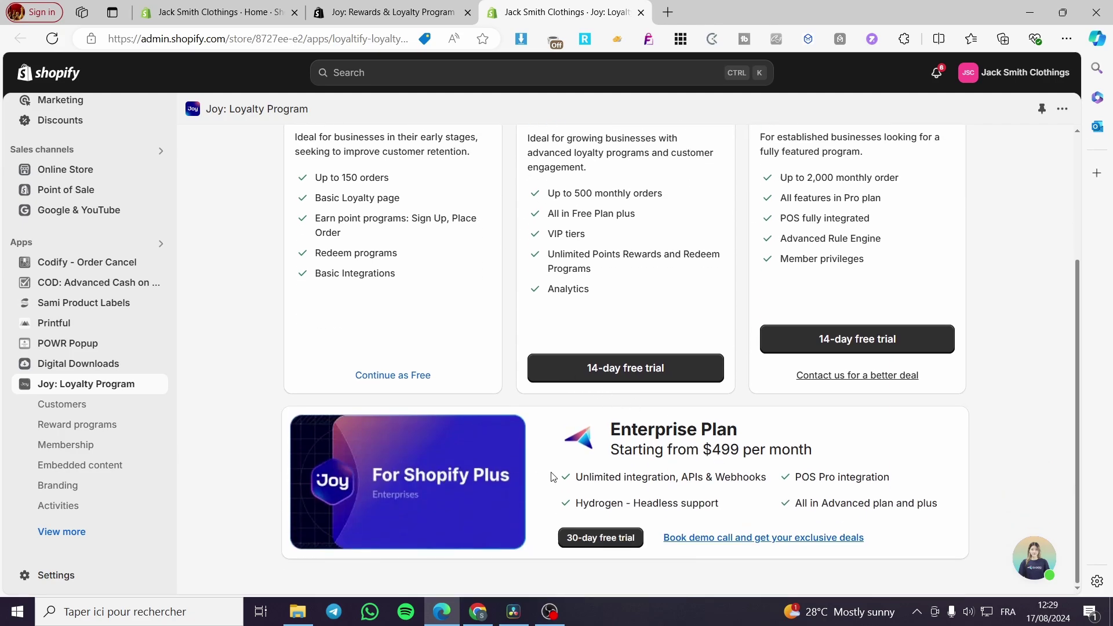
scroll(432, 280, up, 3)
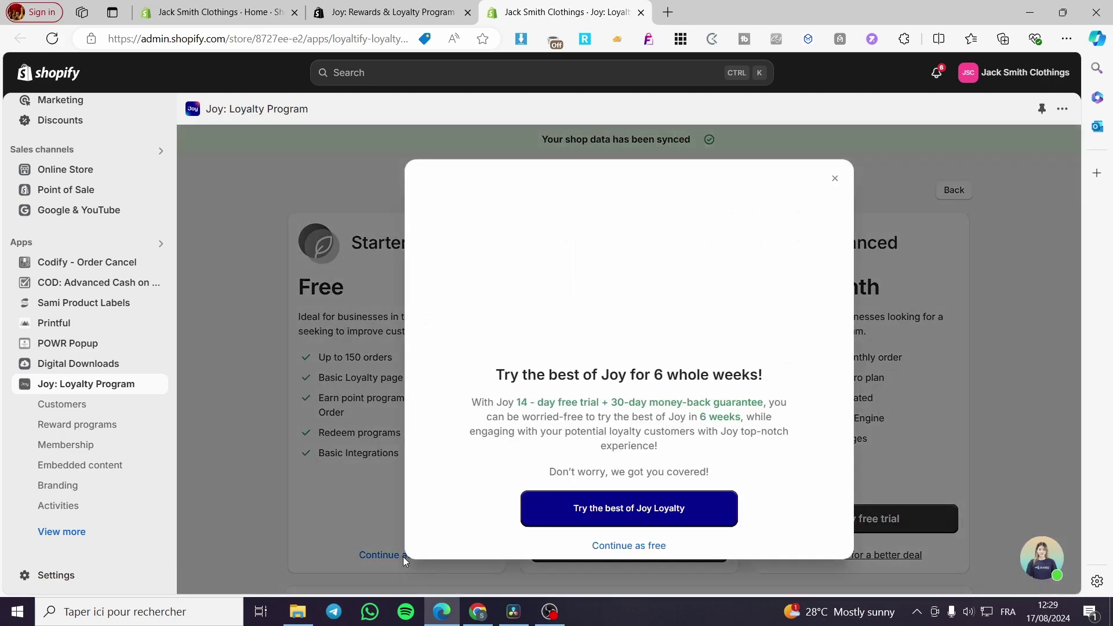
click(403, 556)
Decline the trial, show login links and switch the store to new customer accounts
click(646, 554)
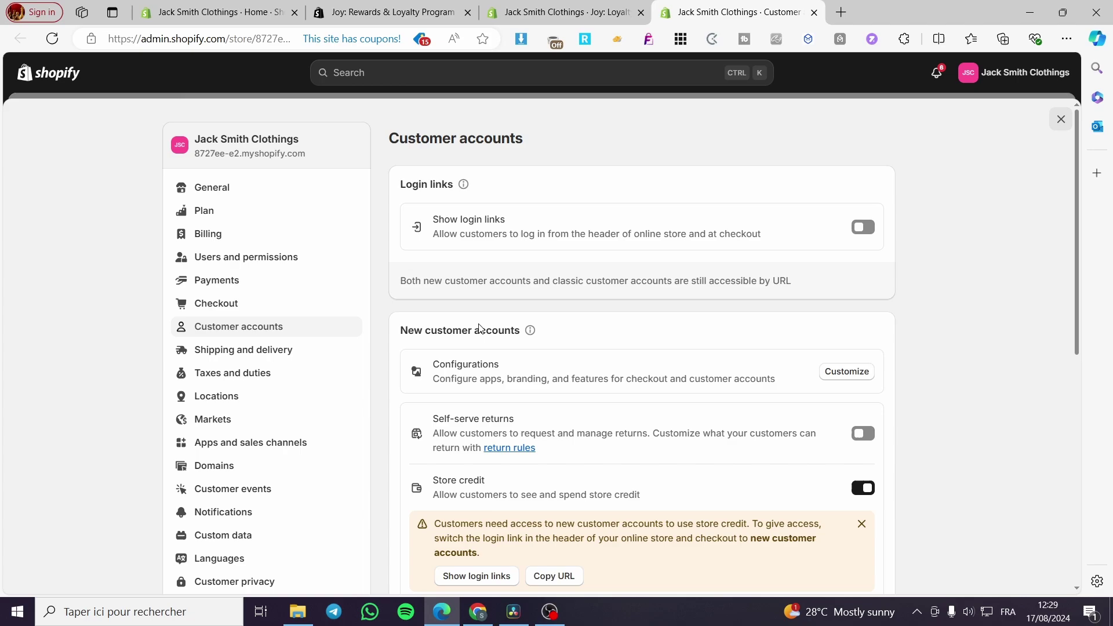
scroll(536, 388, down, 3)
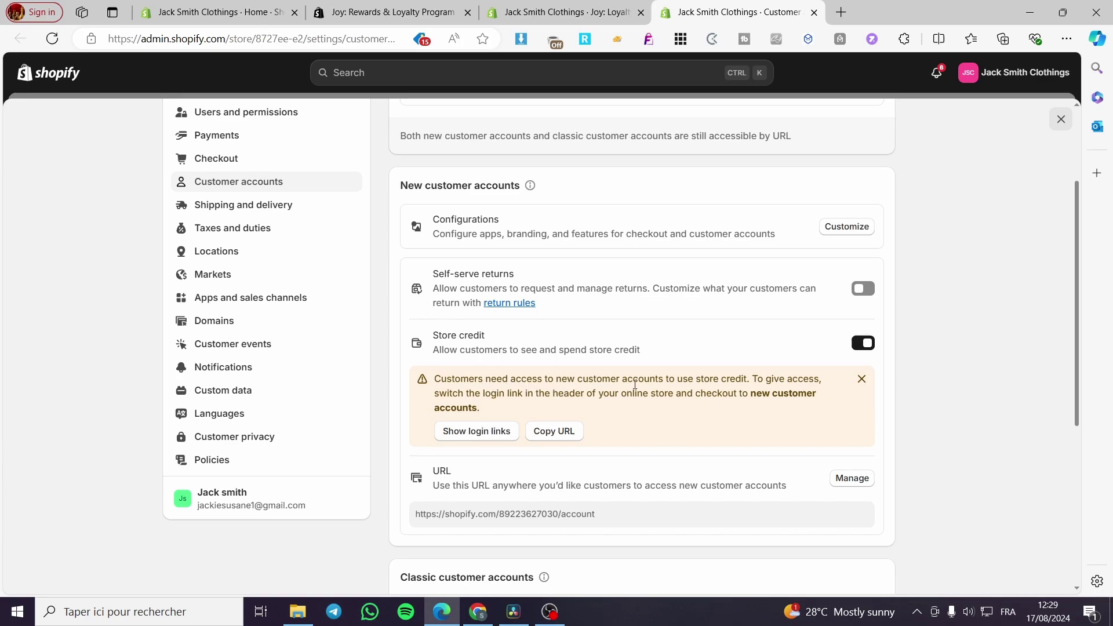
click(476, 432)
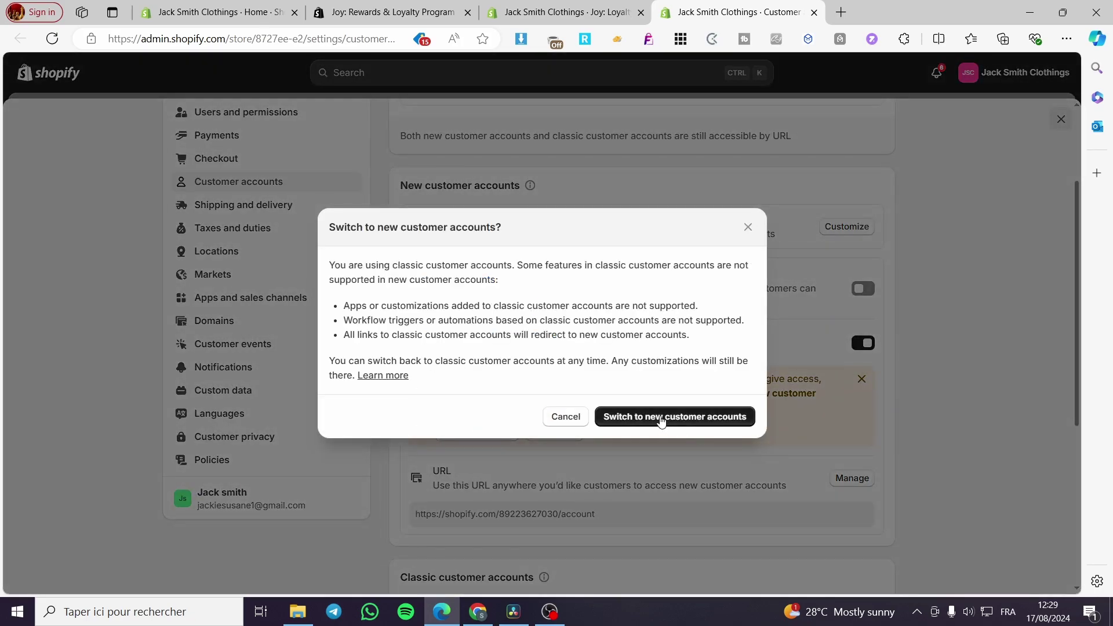
click(690, 417)
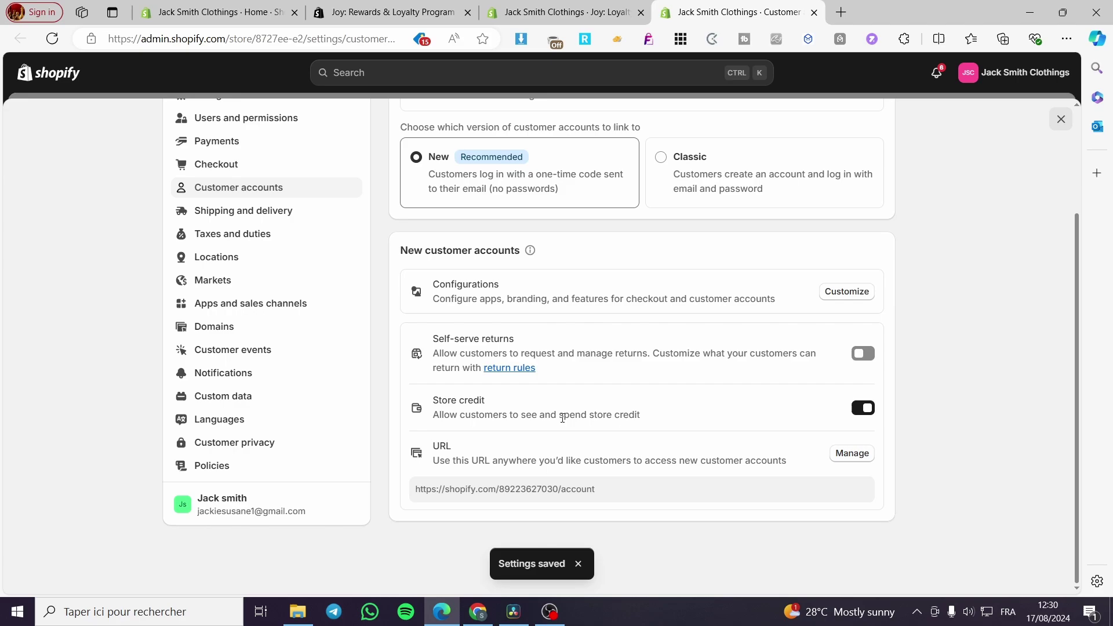
click(562, 13)
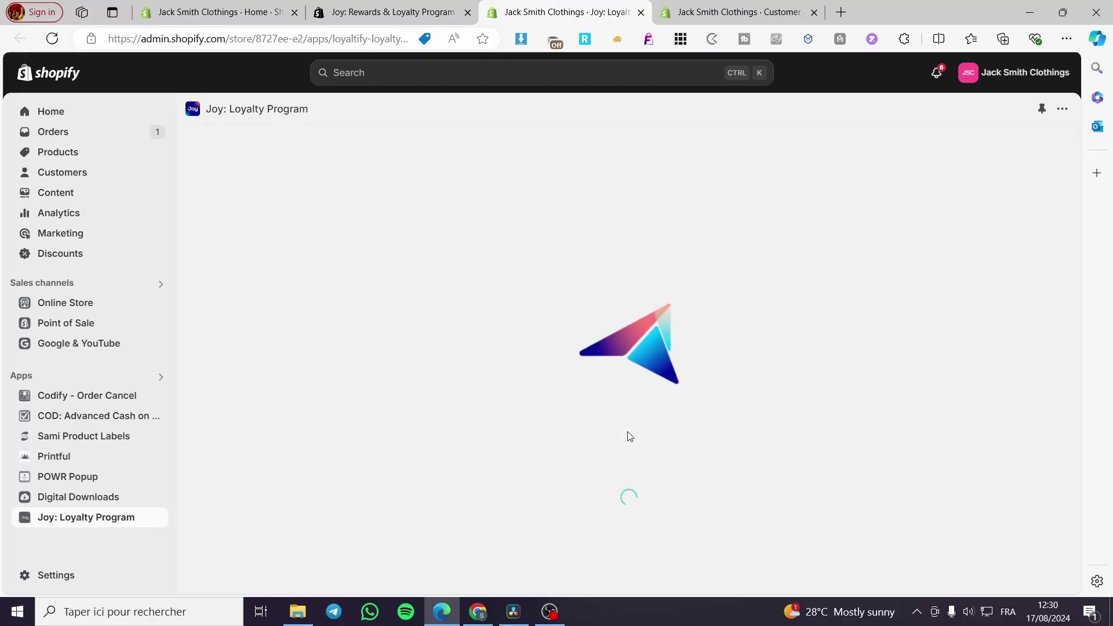
Close the customer accounts settings tab and scroll the reloaded Joy Reward programs page
scroll(629, 436, down, 1)
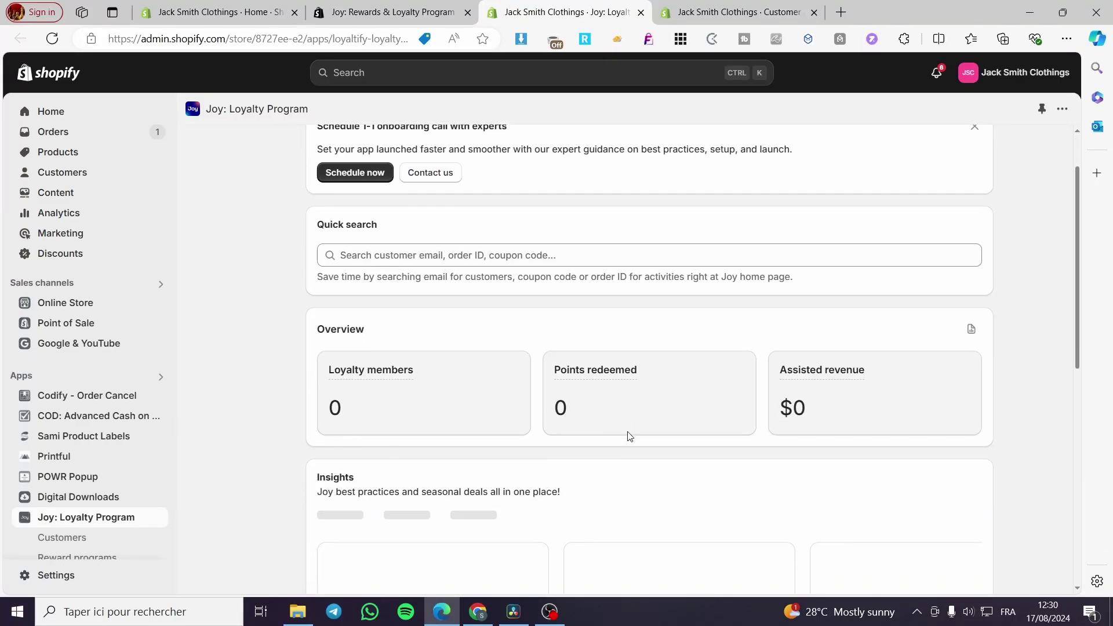
scroll(629, 436, down, 2)
scroll(628, 438, up, 4)
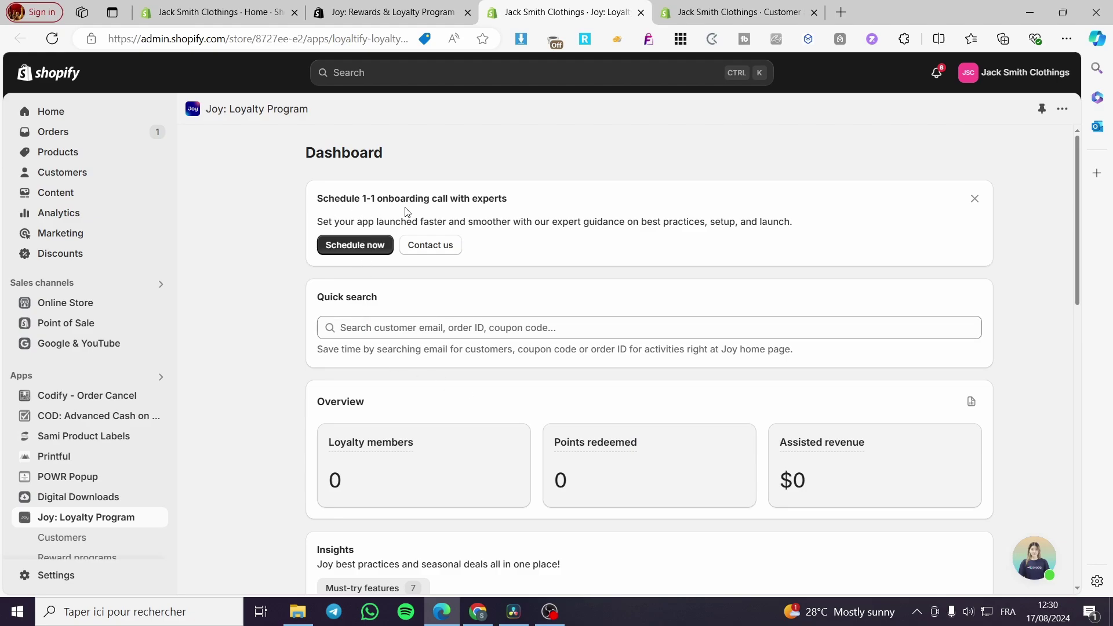
click(731, 13)
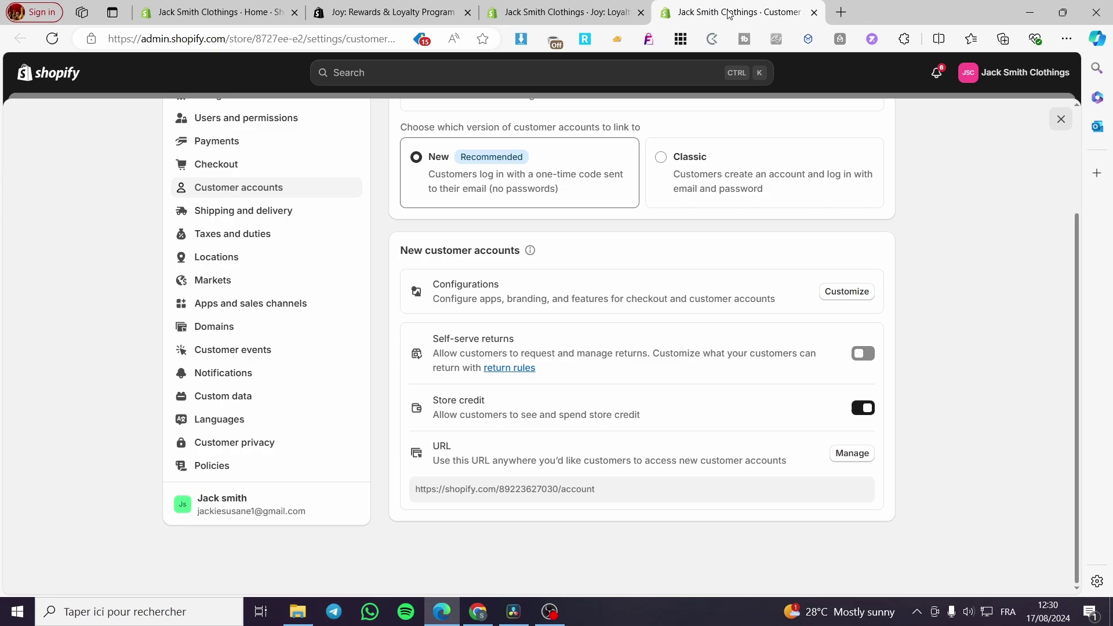
click(814, 12)
scroll(460, 366, down, 5)
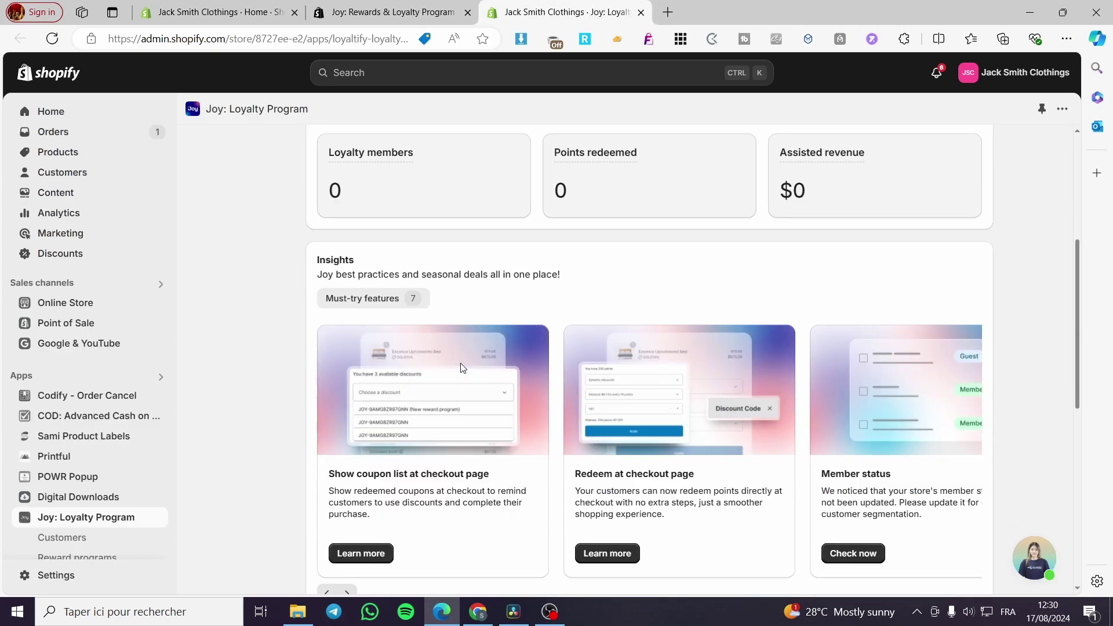
scroll(92, 516, down, 1)
Look over the Joy reward programs page
click(77, 485)
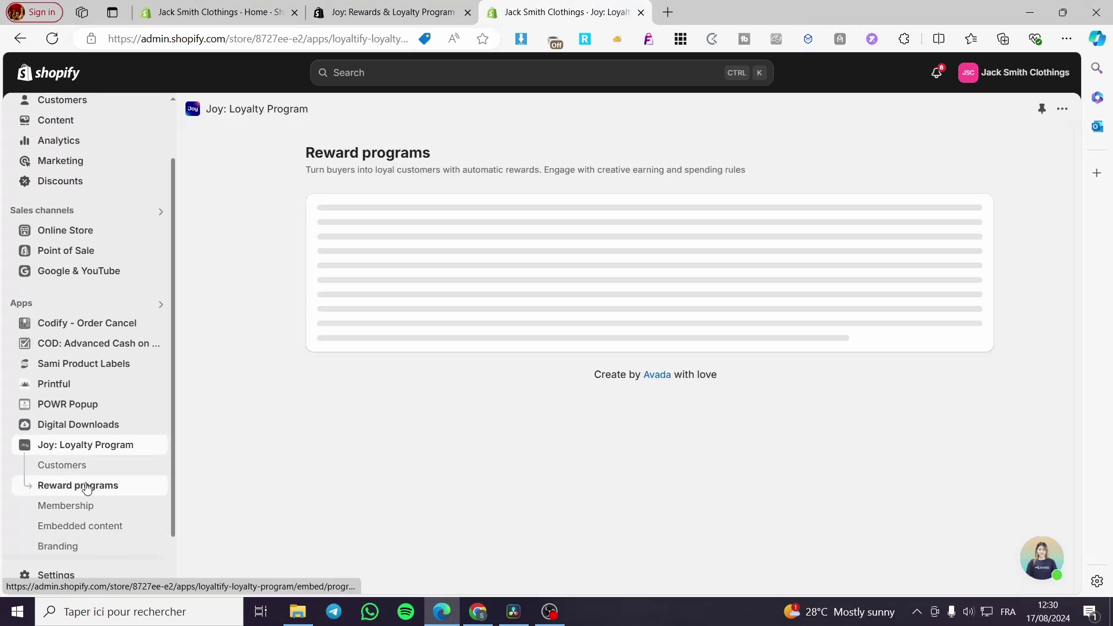
scroll(150, 487, down, 1)
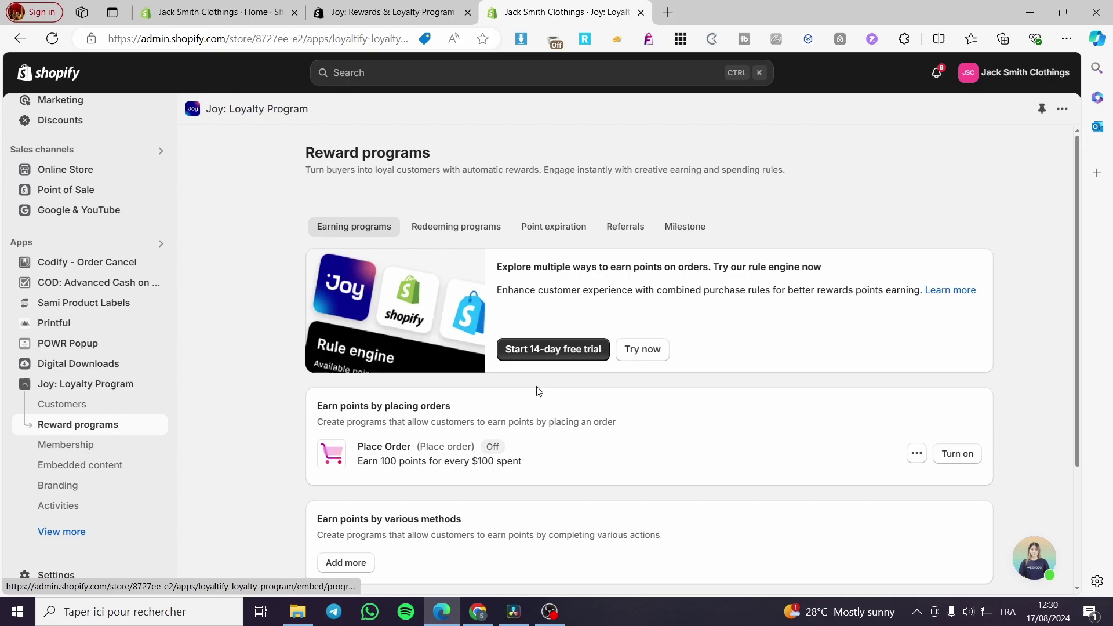
scroll(667, 373, down, 1)
scroll(418, 436, up, 1)
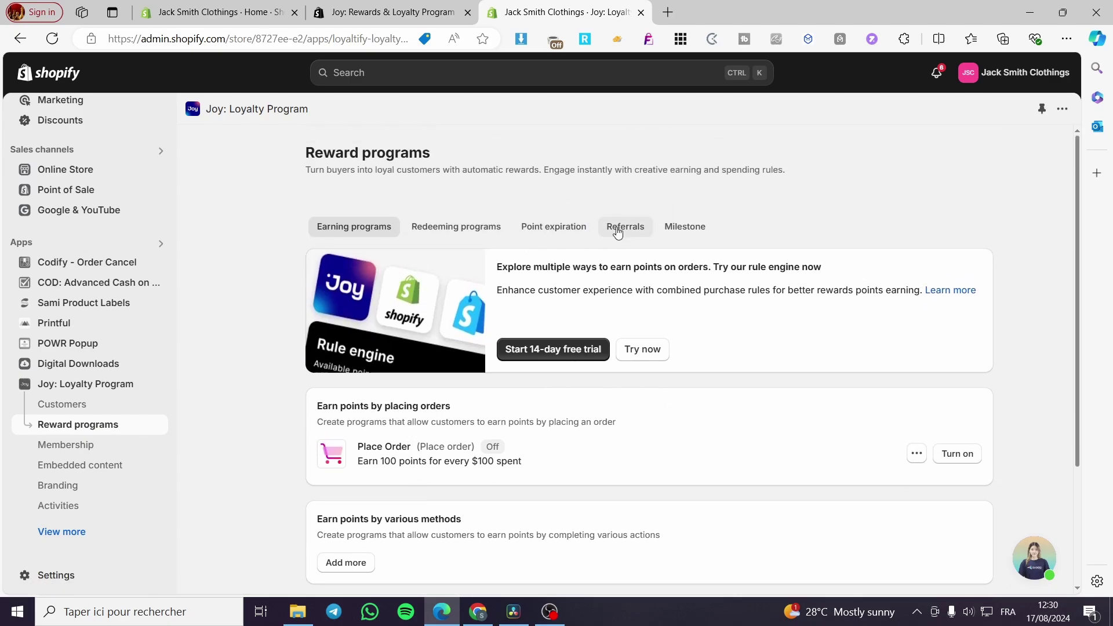
Review the loyalty customers list and the Membership page's VIP Tier and member-exclusive deal sections
click(68, 446)
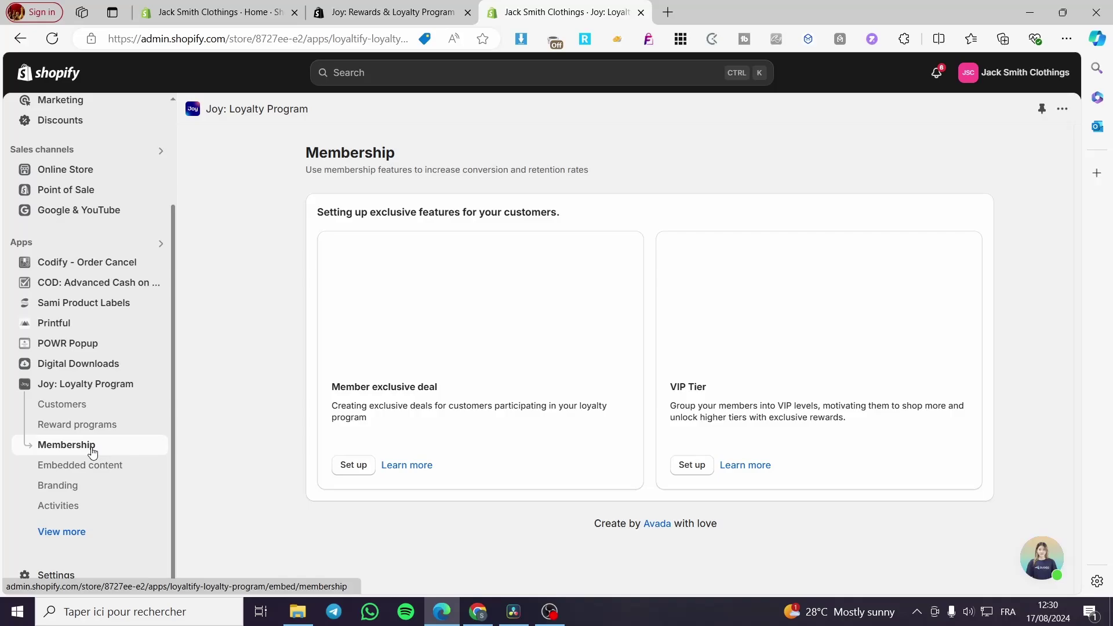
click(84, 409)
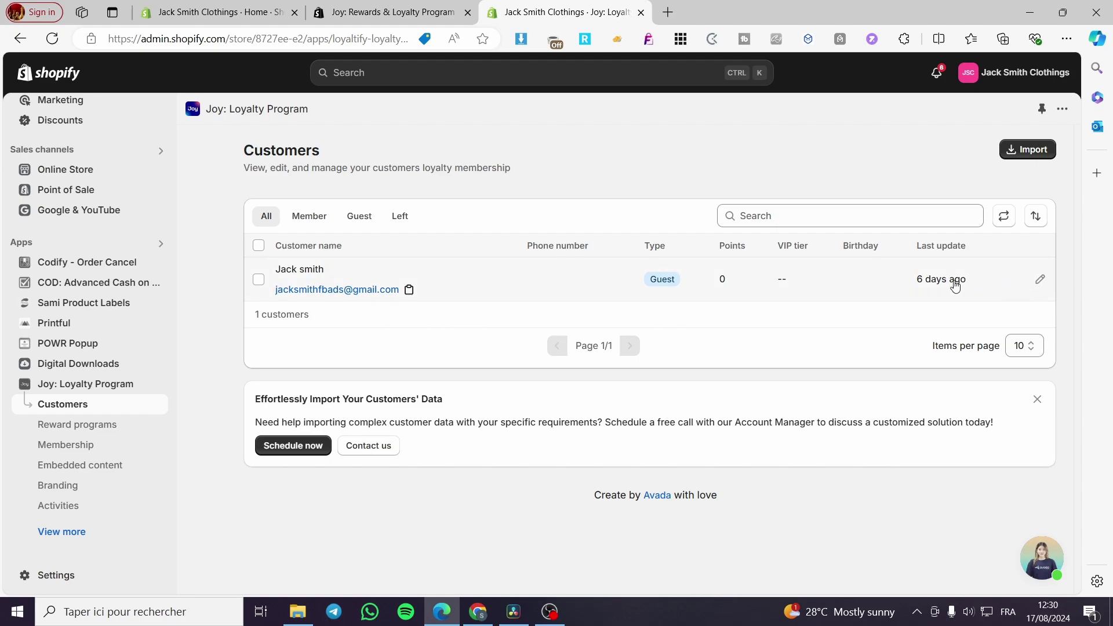
click(87, 451)
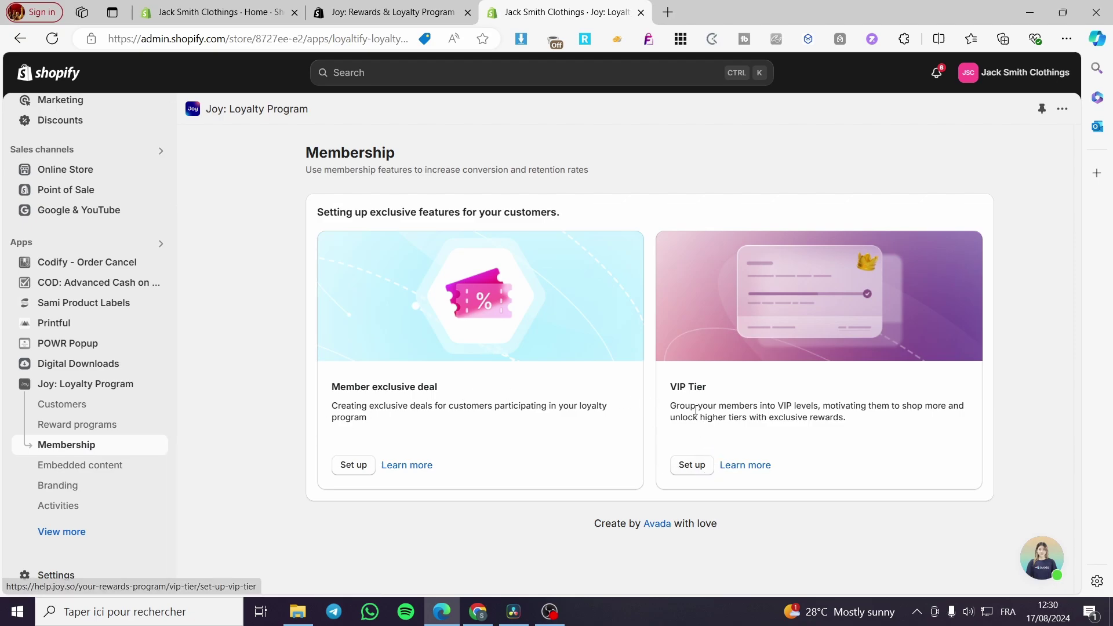
drag(706, 396, 660, 394)
click(743, 400)
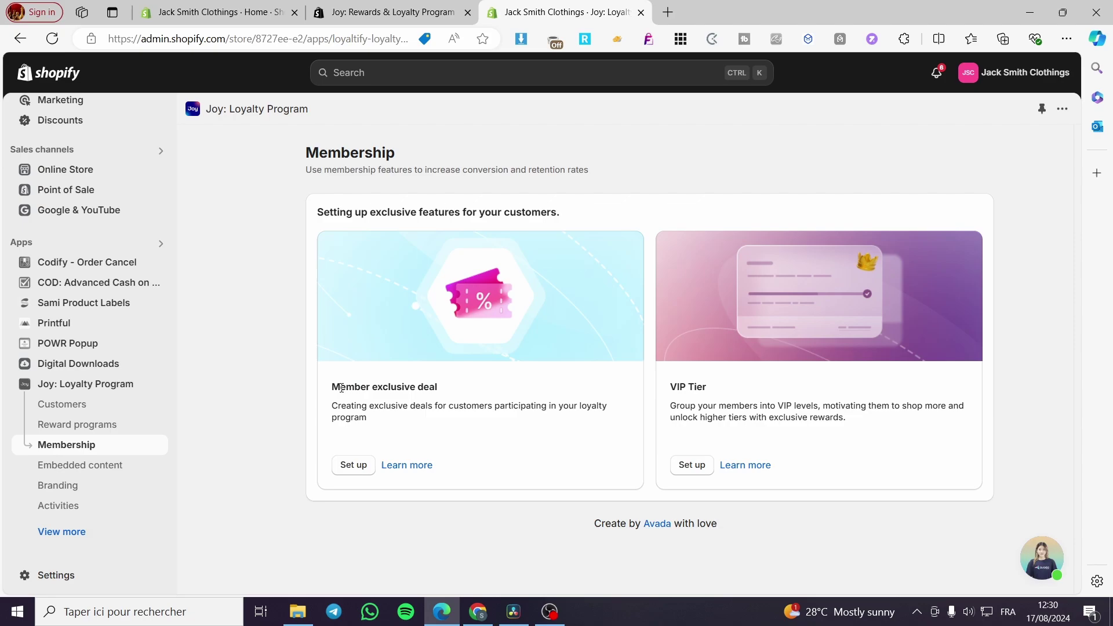
drag(342, 387, 471, 397)
click(478, 395)
Browse the Joy Embedded content page, then go to the Branding page
click(61, 468)
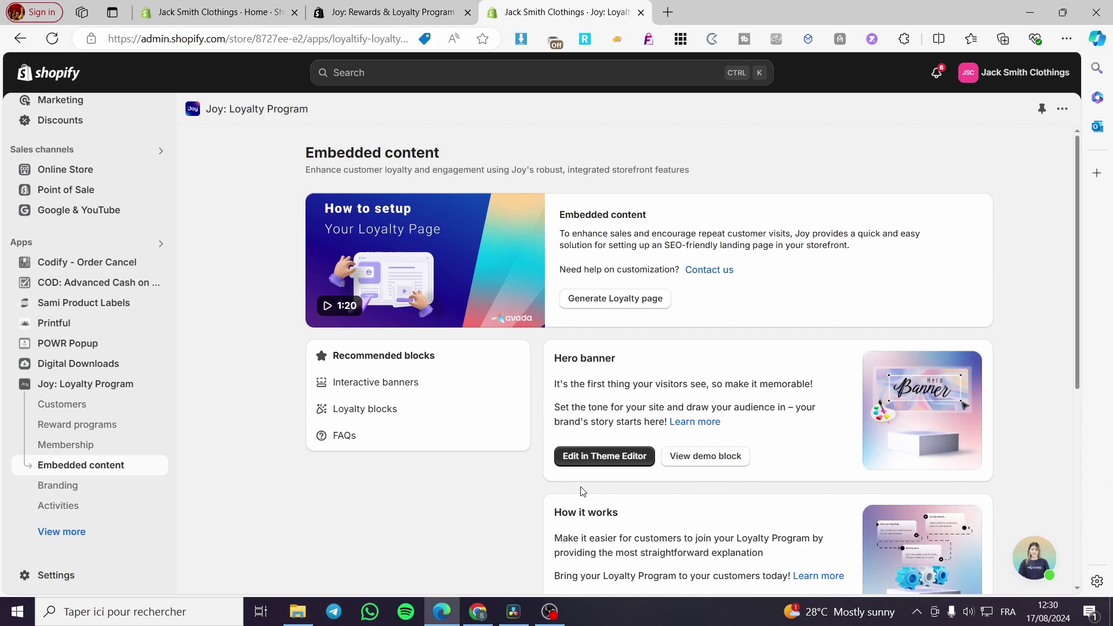
scroll(696, 394, down, 3)
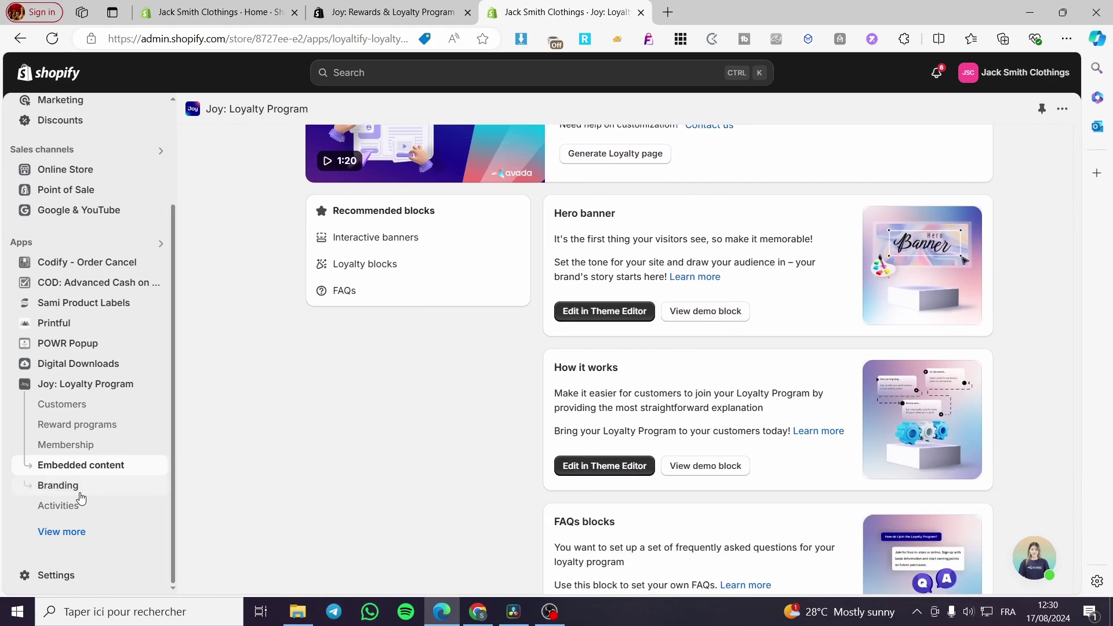
click(69, 487)
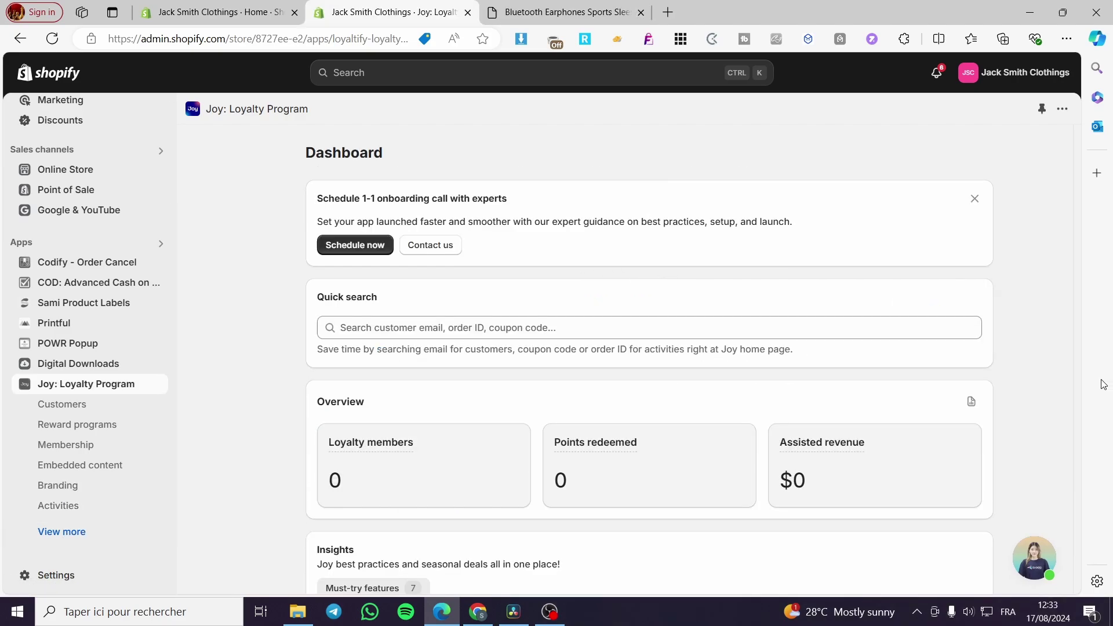
Expand the Widget display step in the Quickstart checklist (0/5 completed) to see its reward-box customization description
scroll(1043, 374, down, 2)
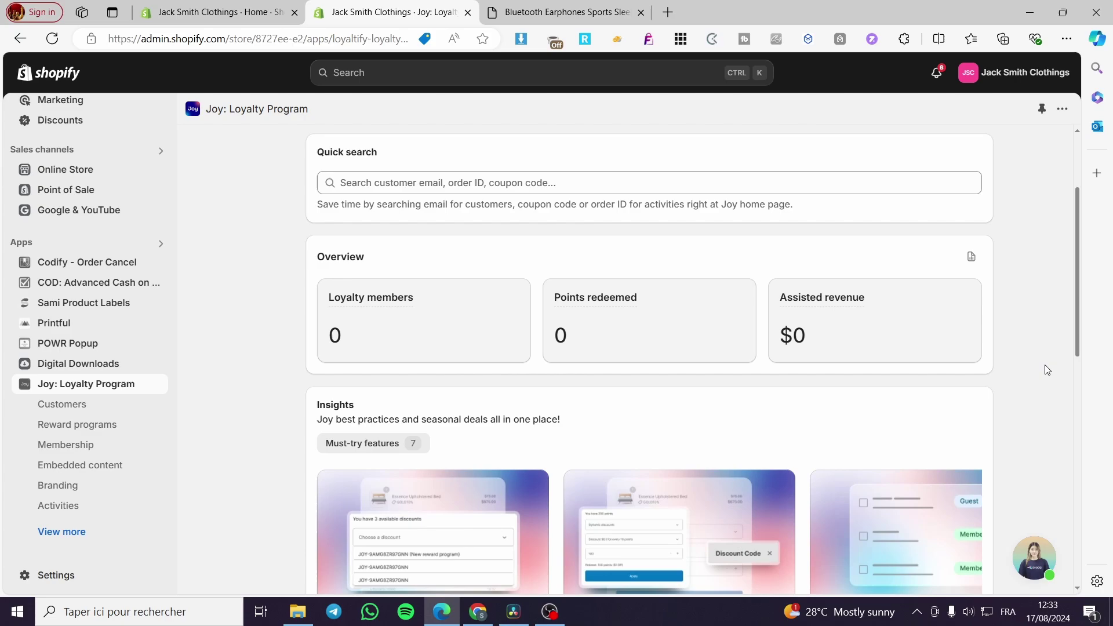
scroll(1043, 368, down, 10)
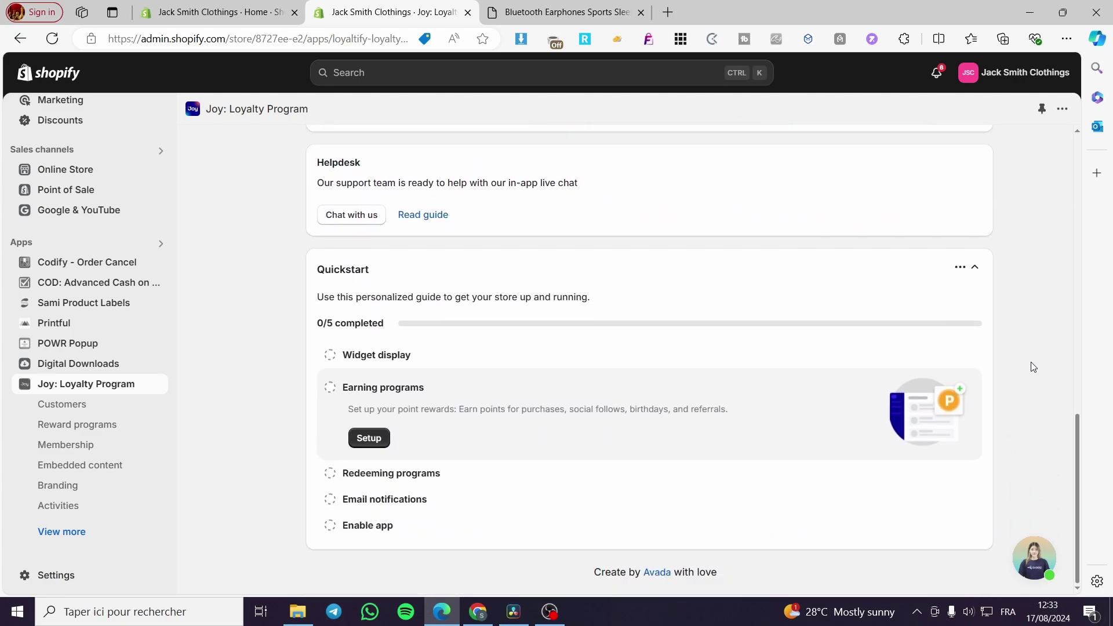
scroll(566, 367, up, 2)
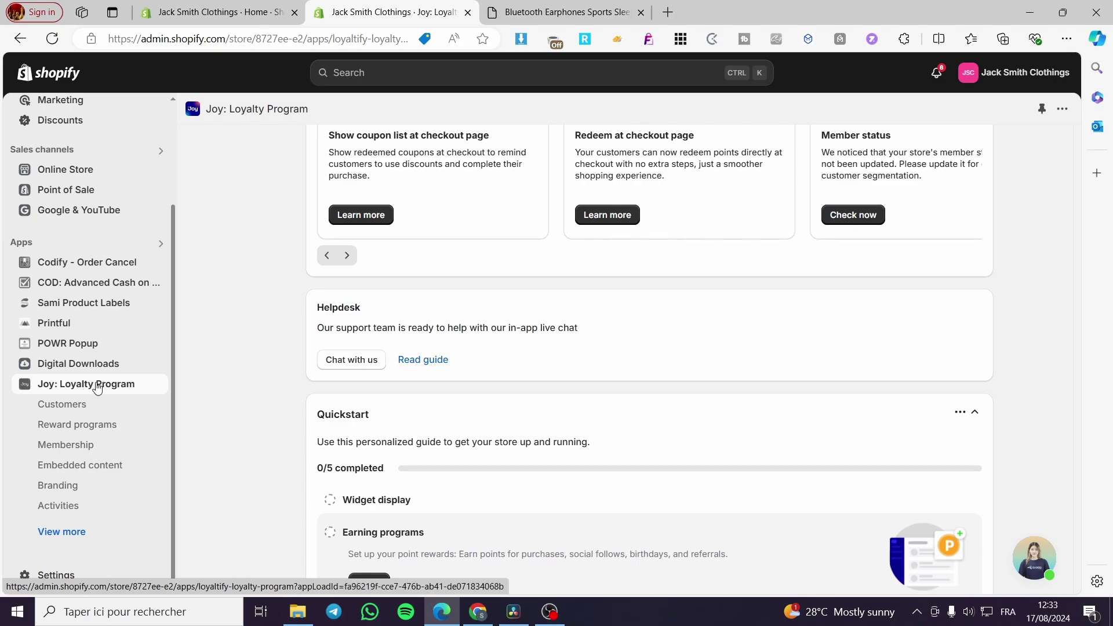
scroll(525, 409, down, 1)
scroll(526, 409, down, 2)
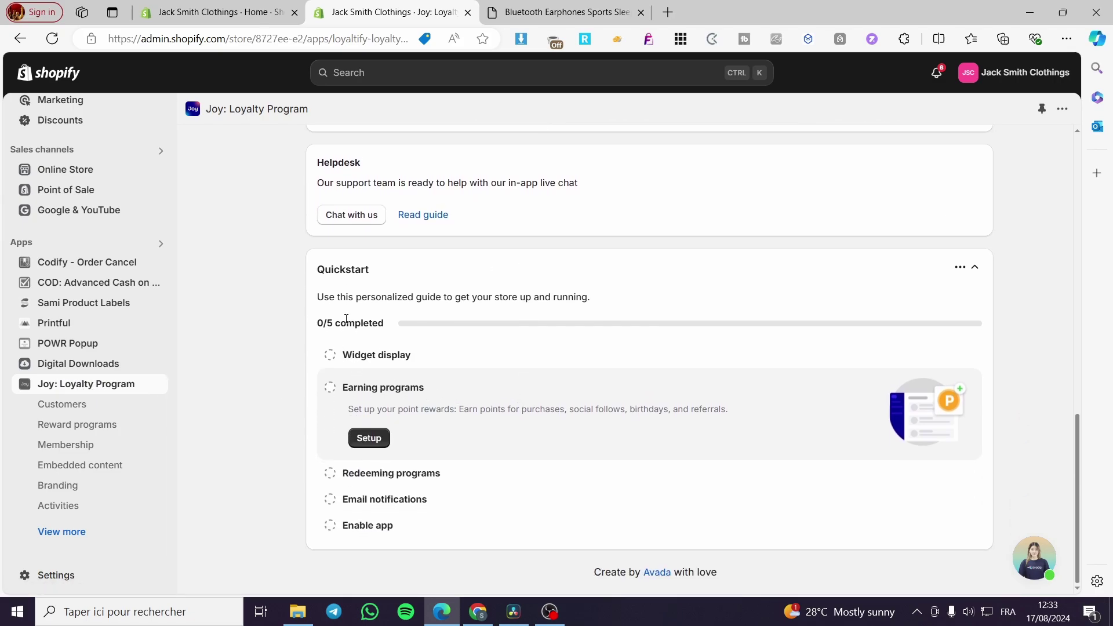
click(350, 355)
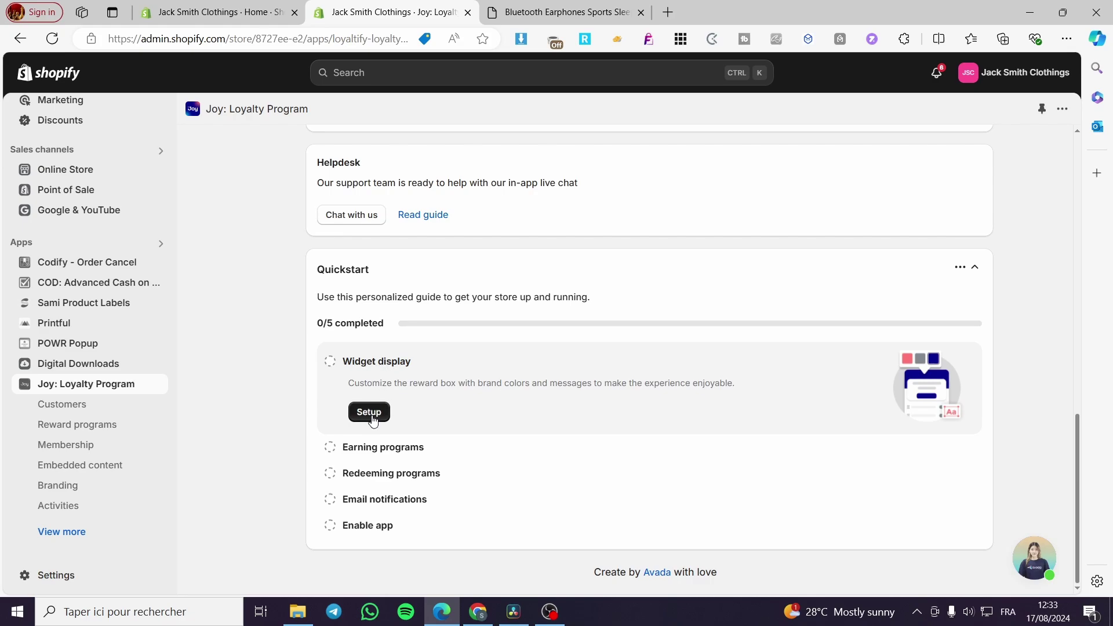
Start the Widget display setup and keep the floating button at bottom right
click(369, 411)
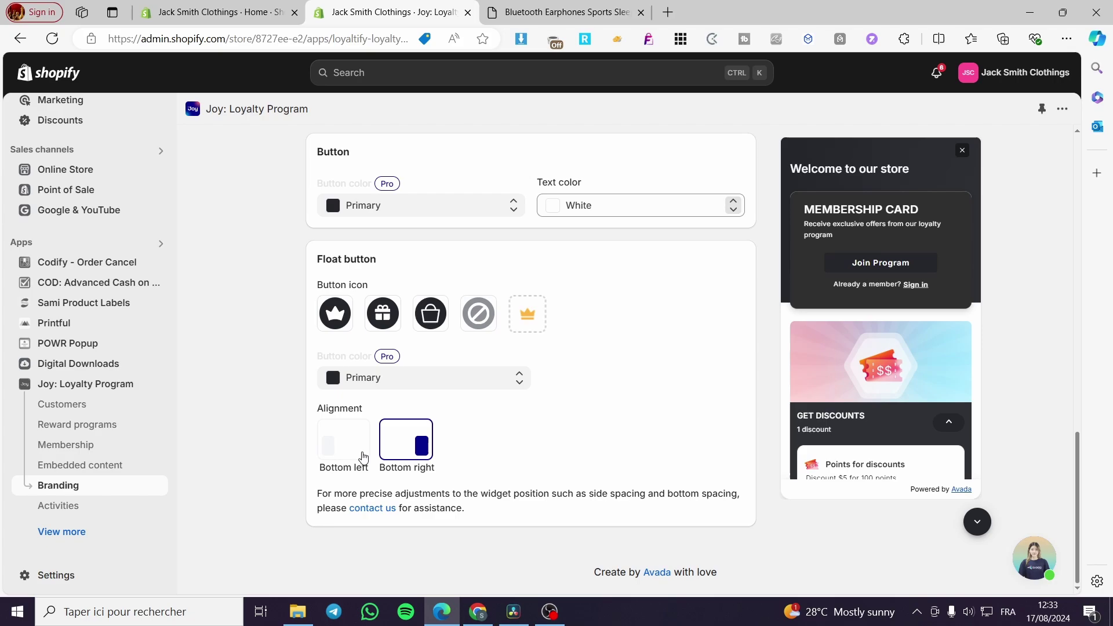
click(364, 454)
click(411, 449)
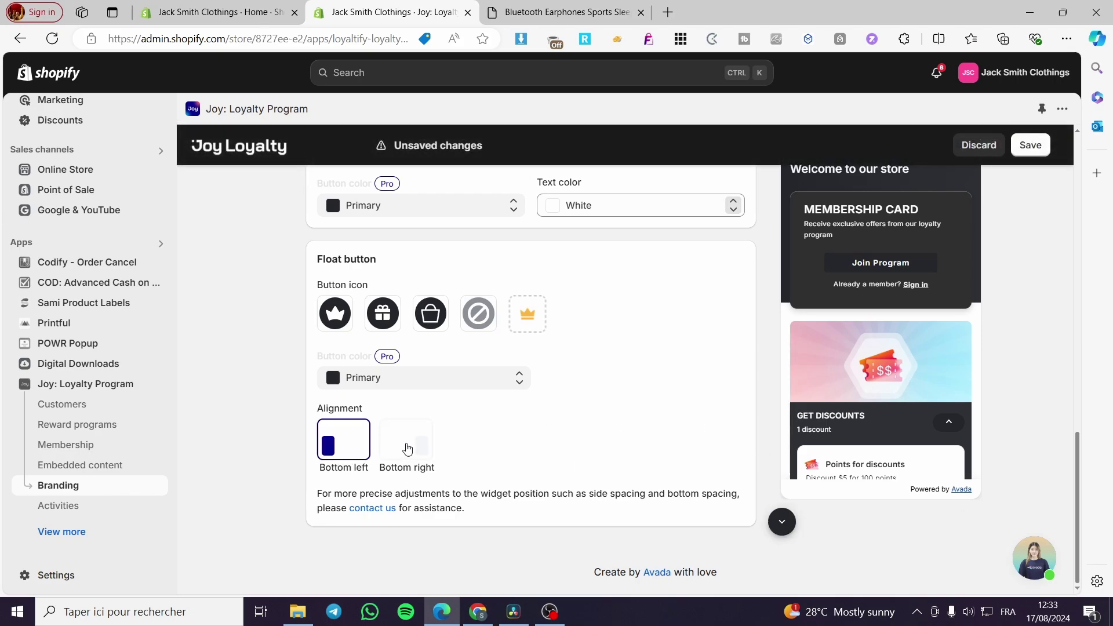
click(407, 448)
Apply the Passionate Red widget template and keep the Vivid icon theme
scroll(542, 383, up, 3)
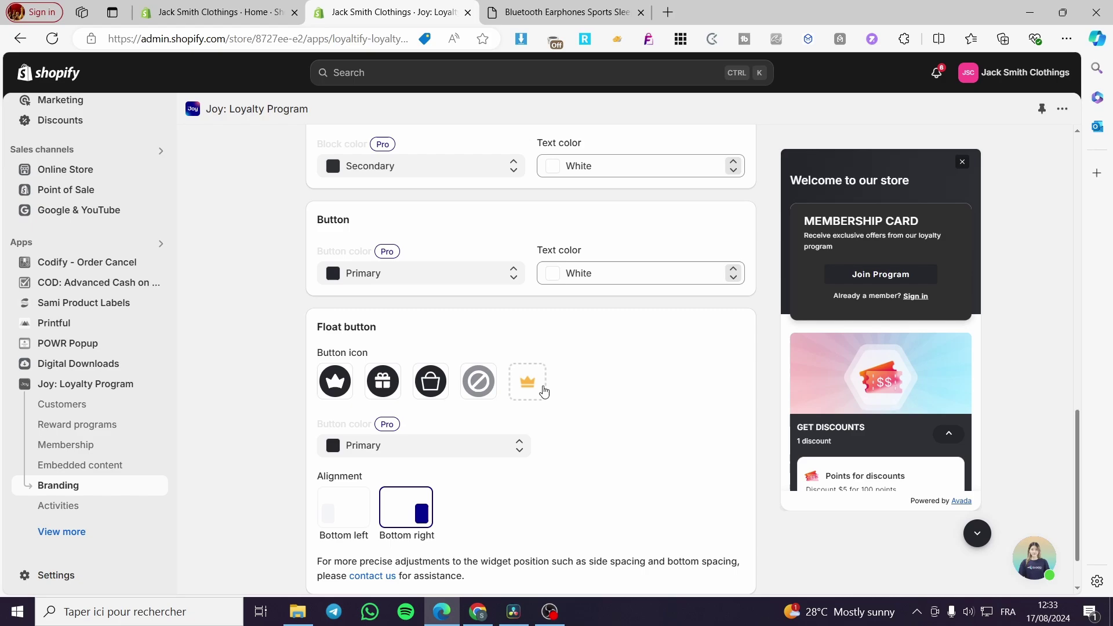
scroll(433, 367, up, 10)
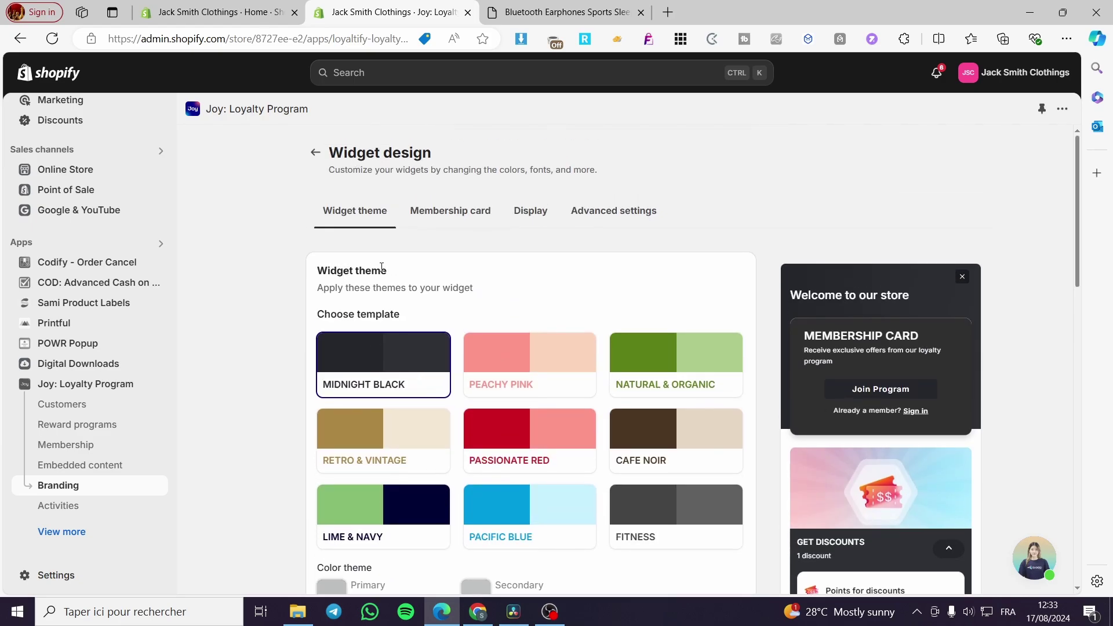
click(488, 361)
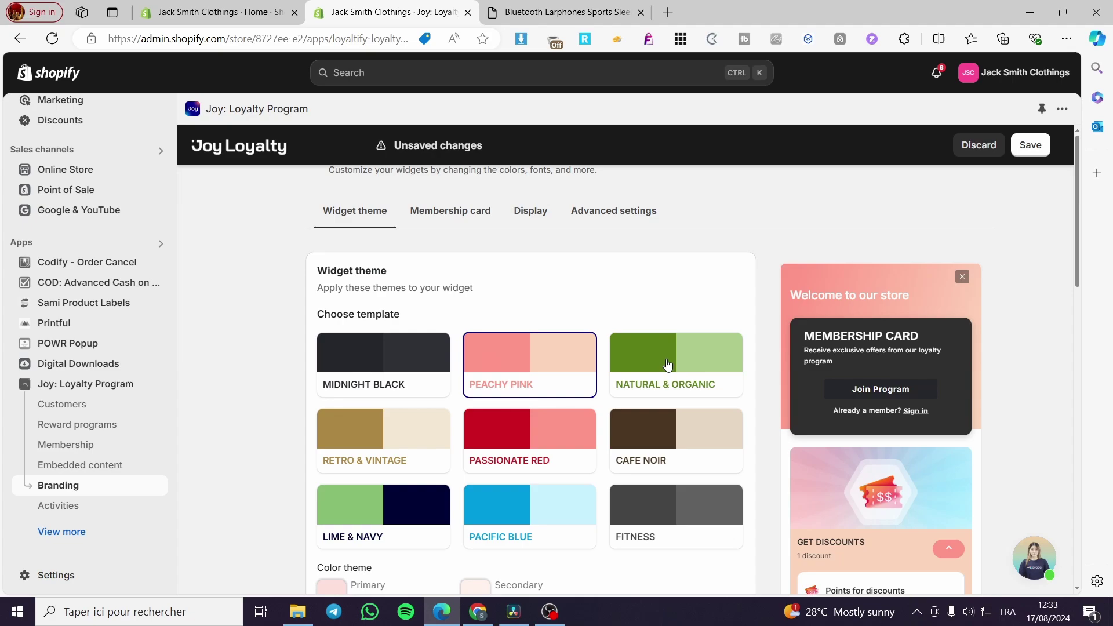
scroll(572, 349, down, 3)
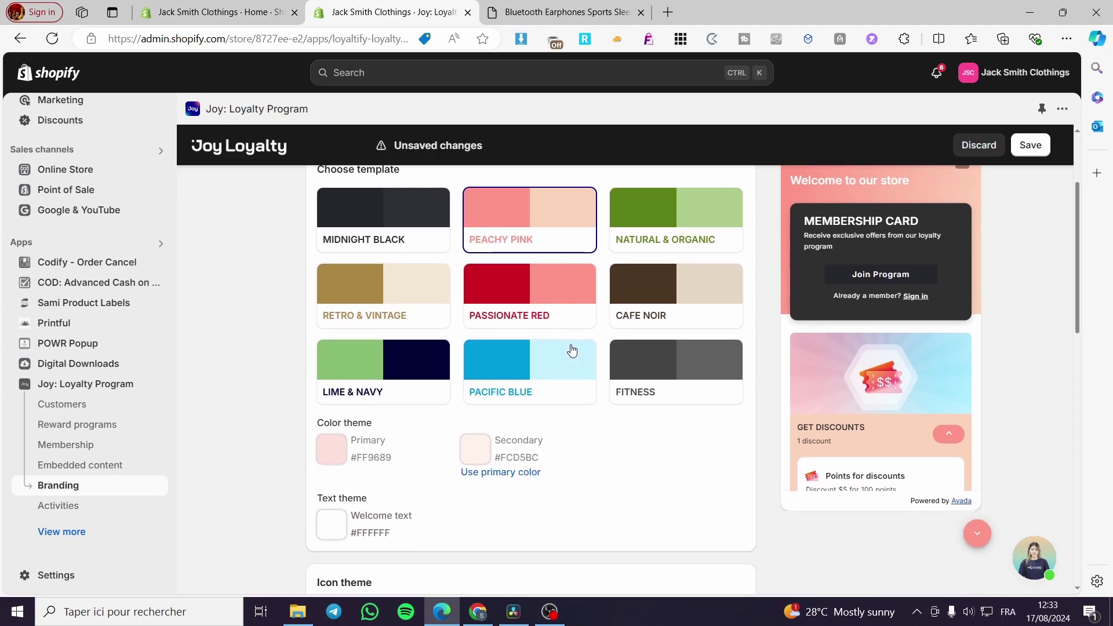
click(533, 313)
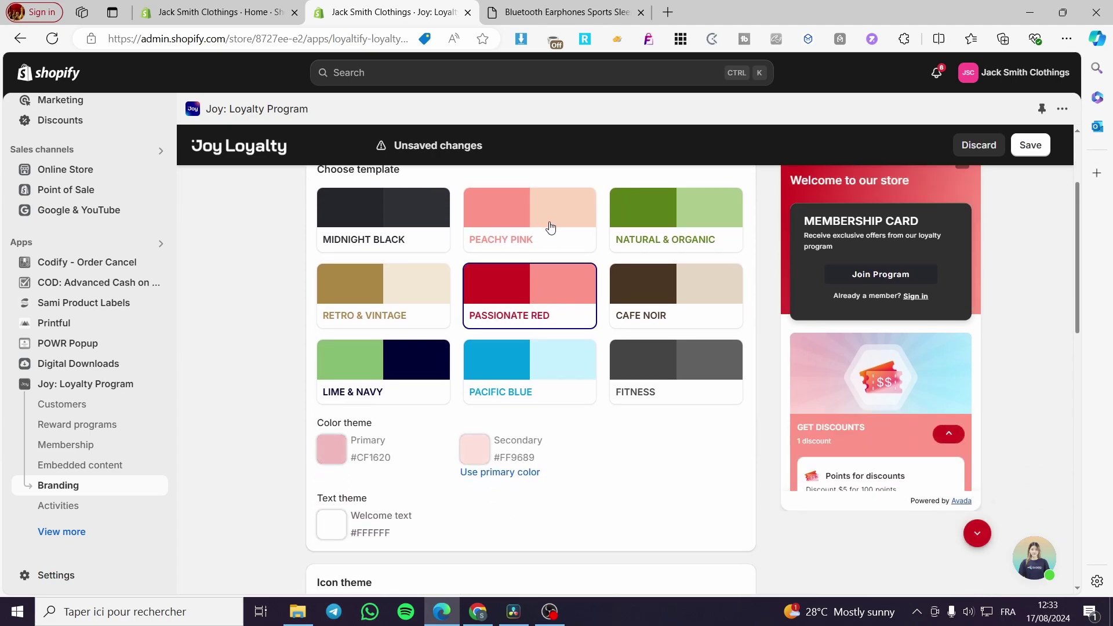
scroll(561, 390, down, 4)
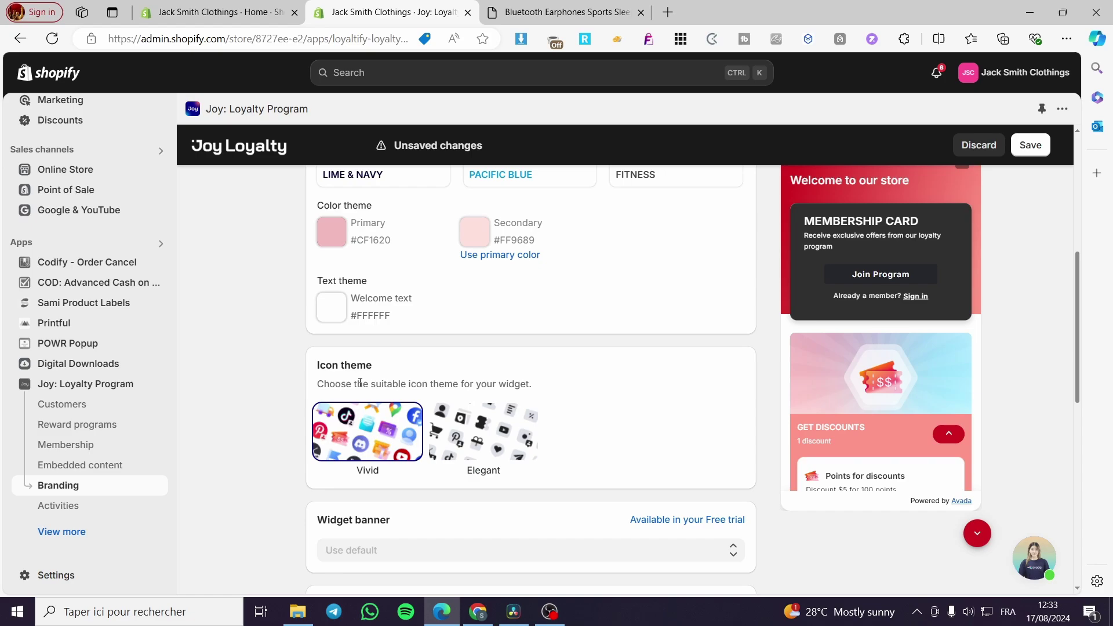
click(492, 450)
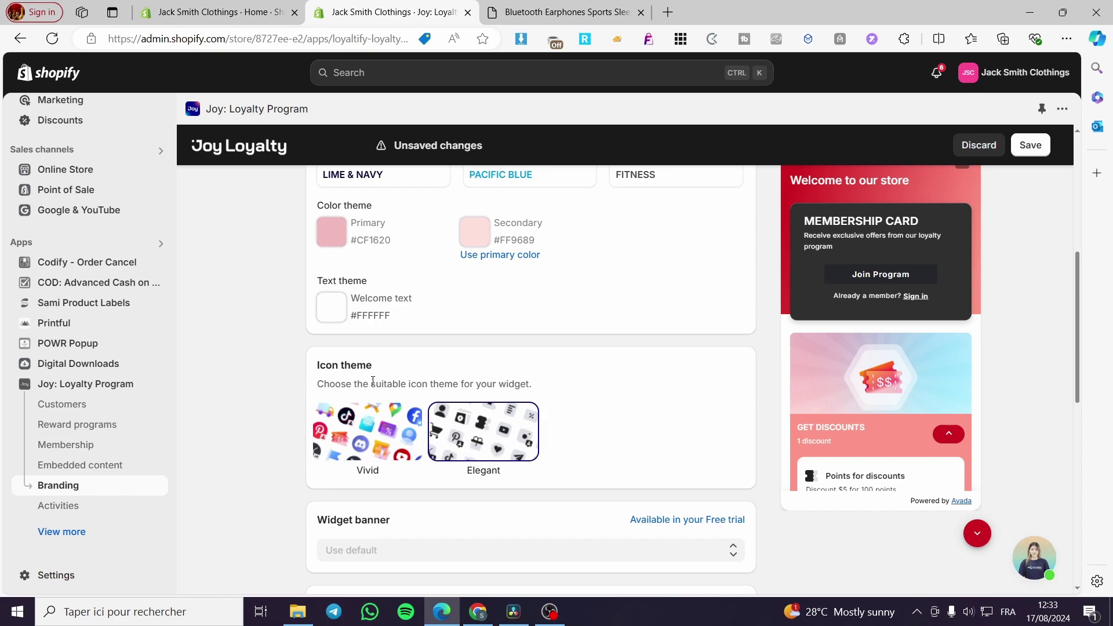
click(379, 442)
Save the widget design and return to the Branding overview
scroll(547, 450, down, 4)
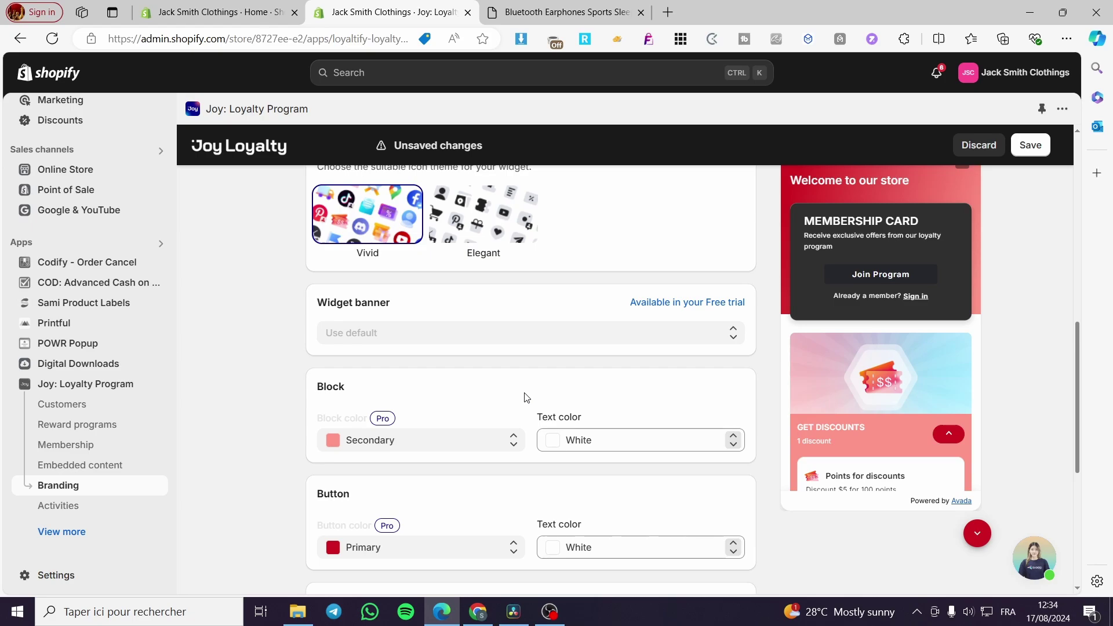
scroll(524, 396, down, 5)
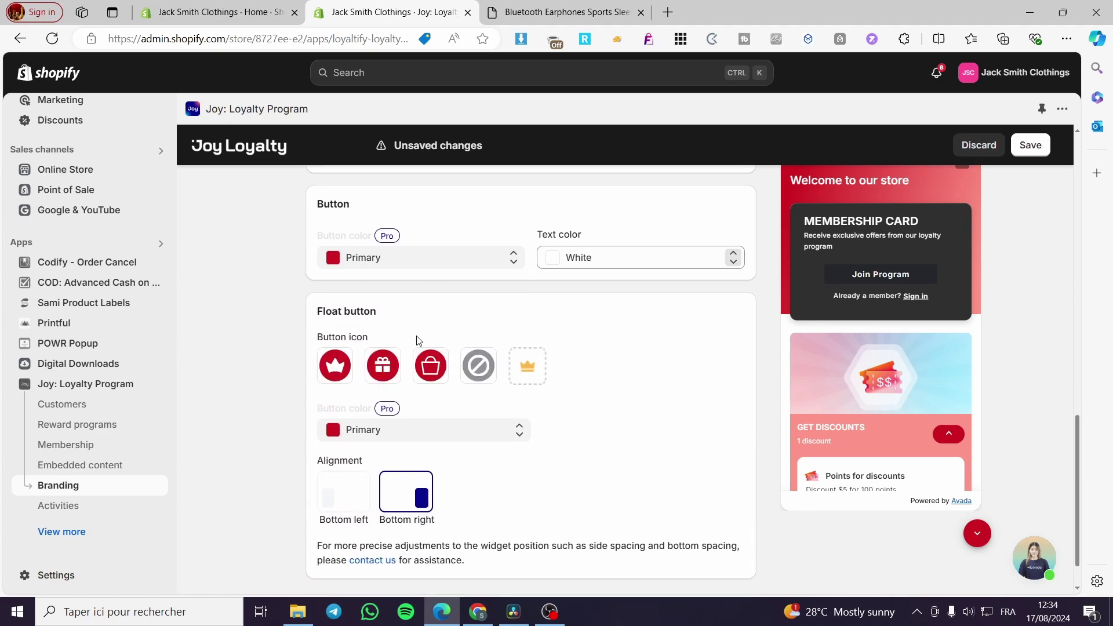
scroll(388, 294, up, 2)
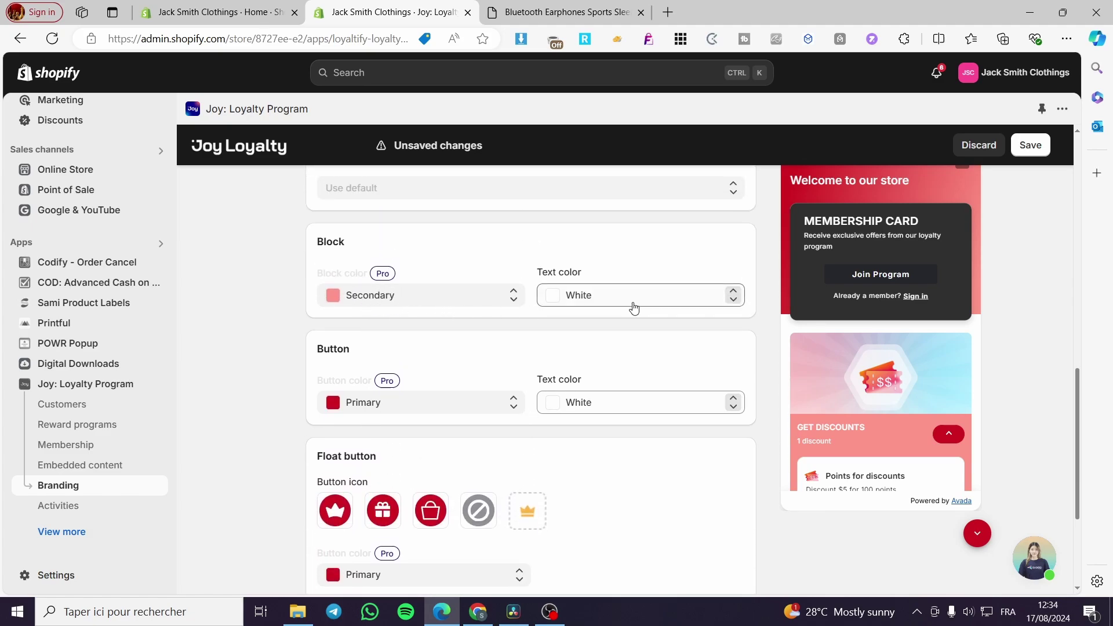
scroll(603, 406, down, 2)
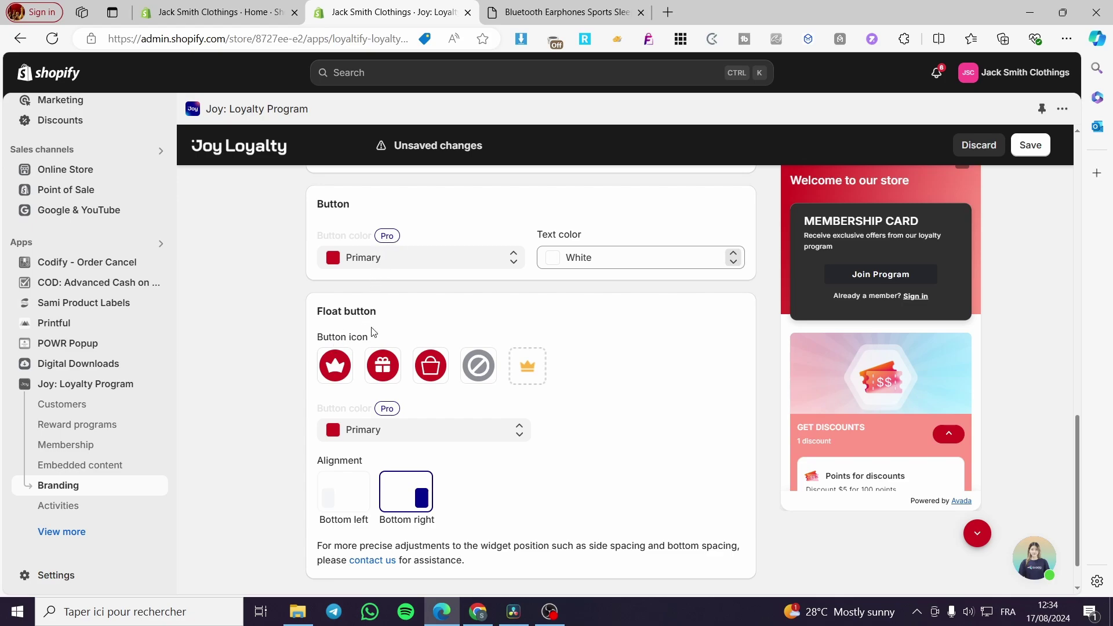
scroll(376, 334, down, 1)
scroll(607, 494, up, 10)
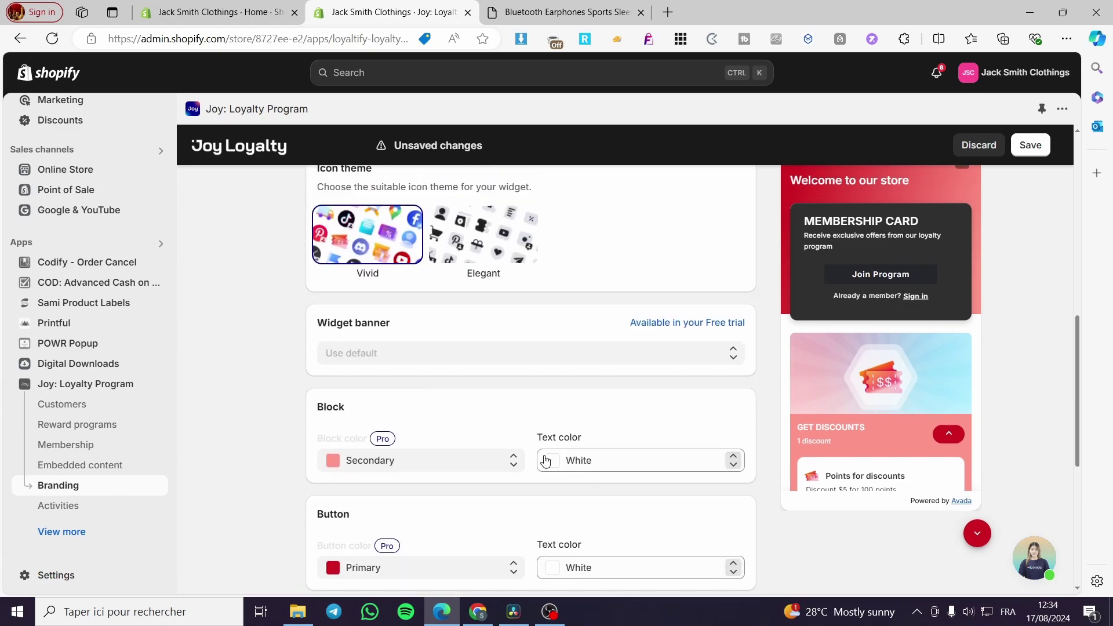
click(1030, 146)
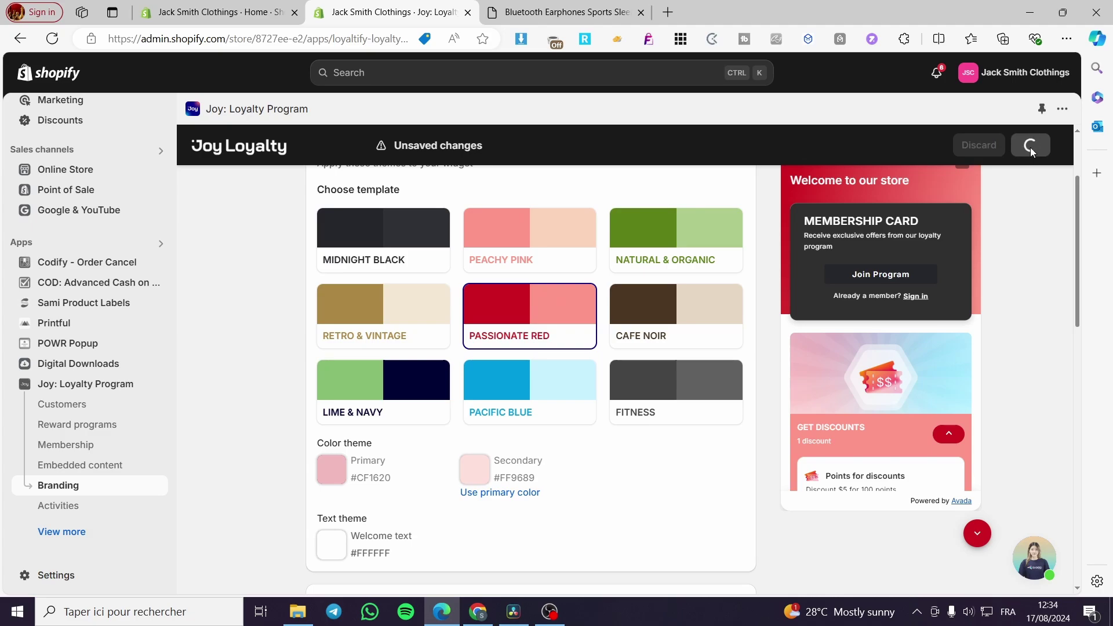
scroll(331, 172, up, 3)
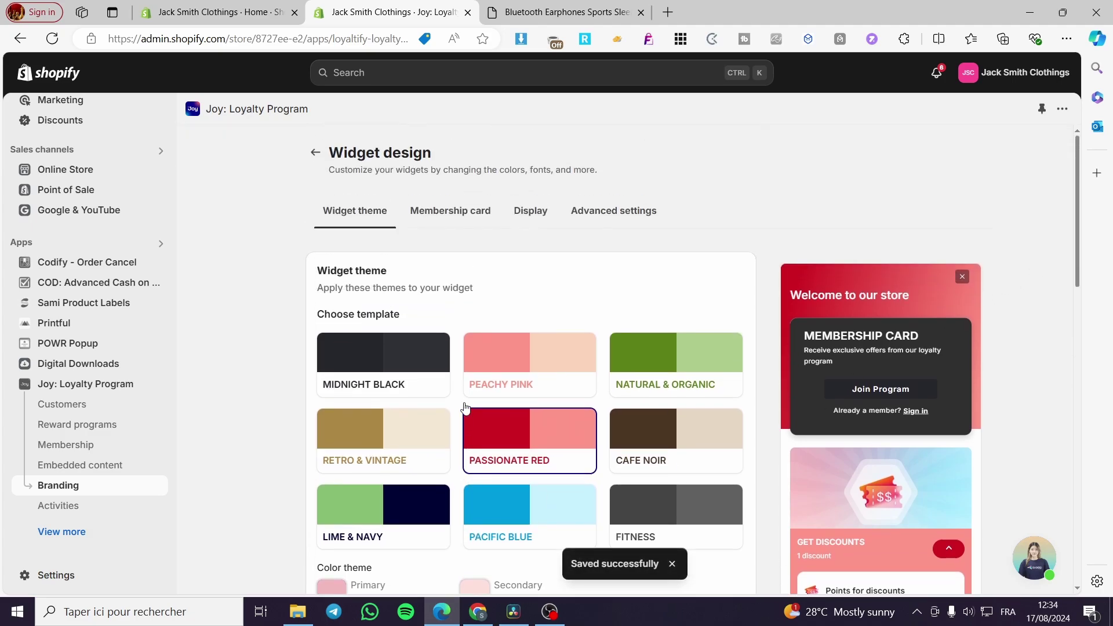
click(315, 152)
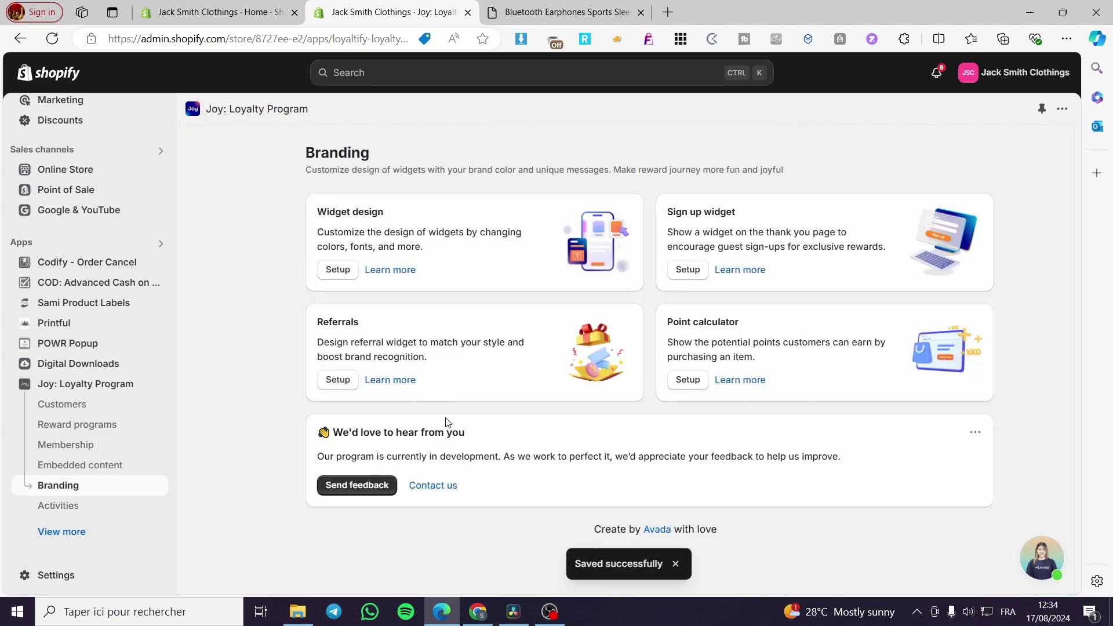
click(86, 385)
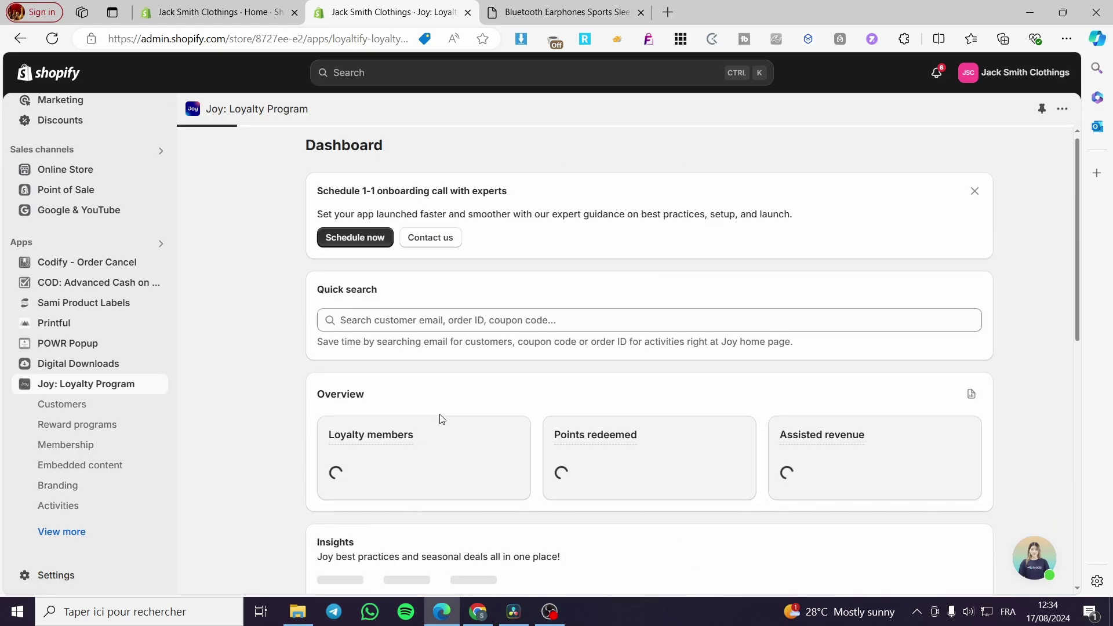
scroll(441, 419, down, 10)
scroll(371, 440, down, 3)
click(339, 458)
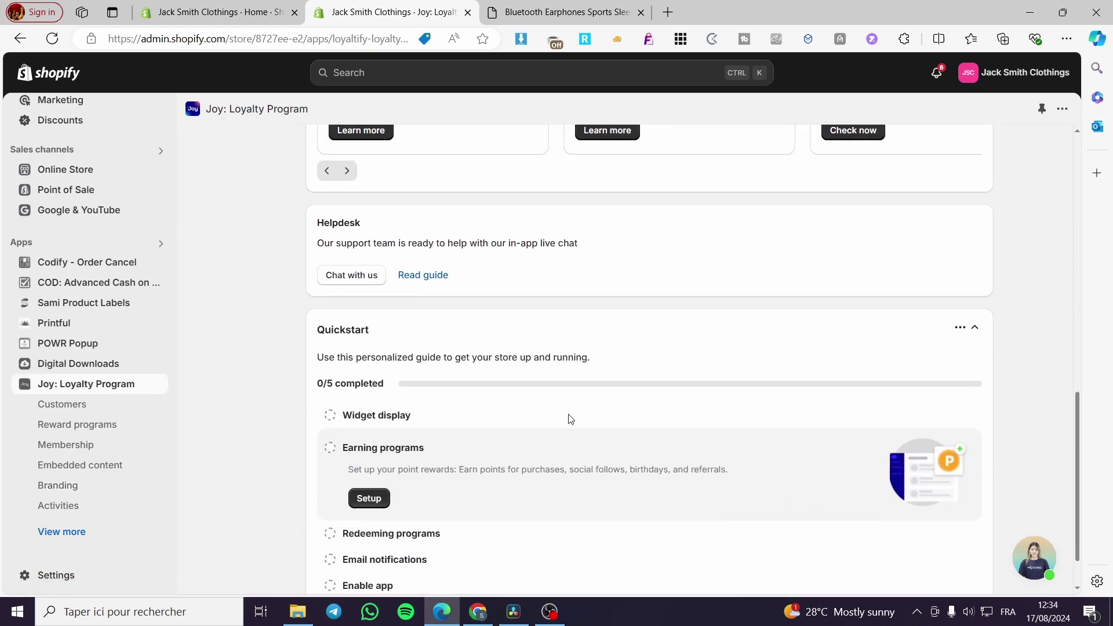
click(342, 417)
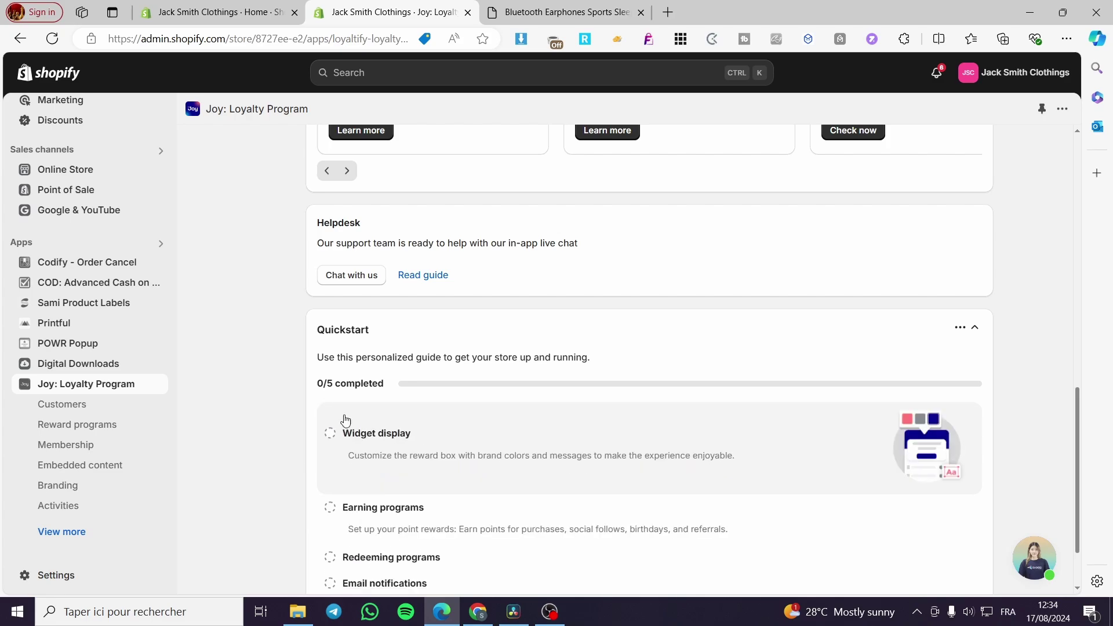
scroll(348, 429, down, 2)
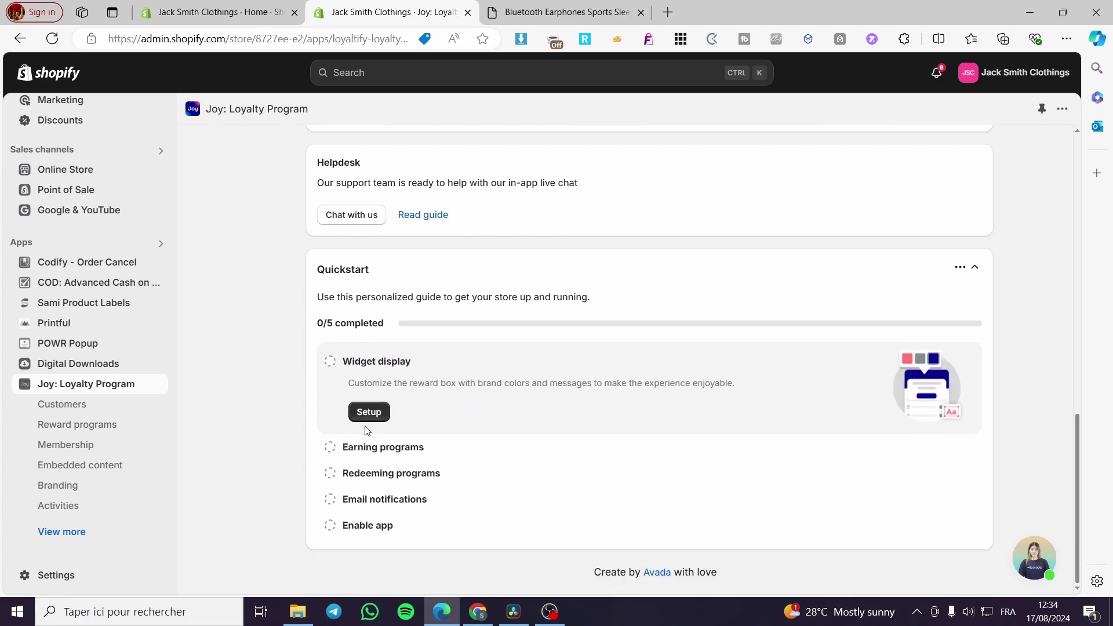
click(407, 457)
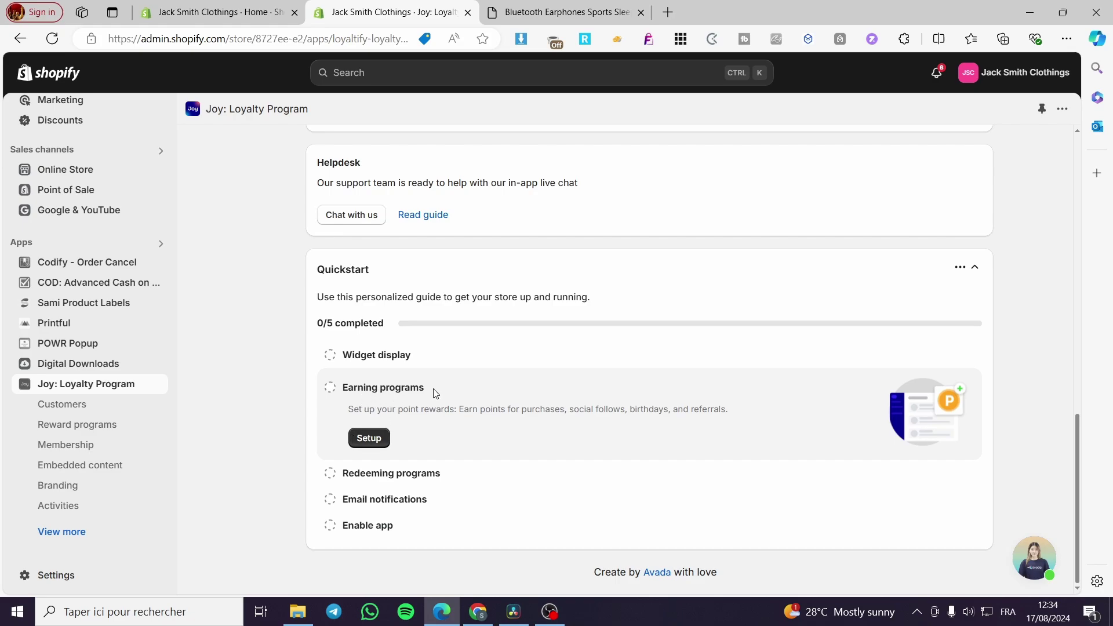
click(367, 438)
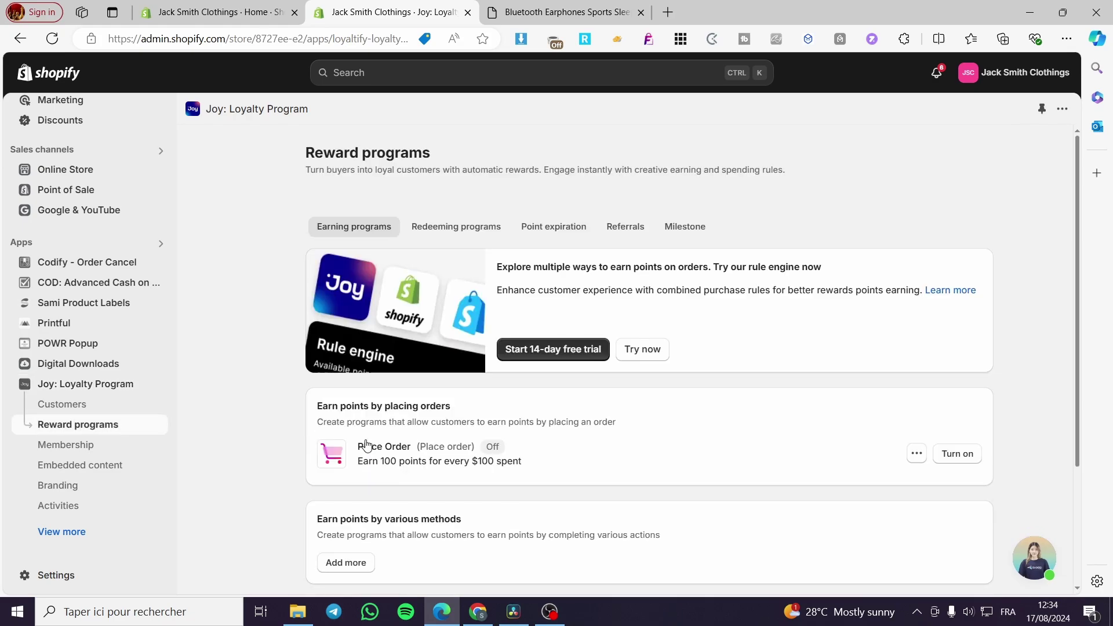
click(655, 353)
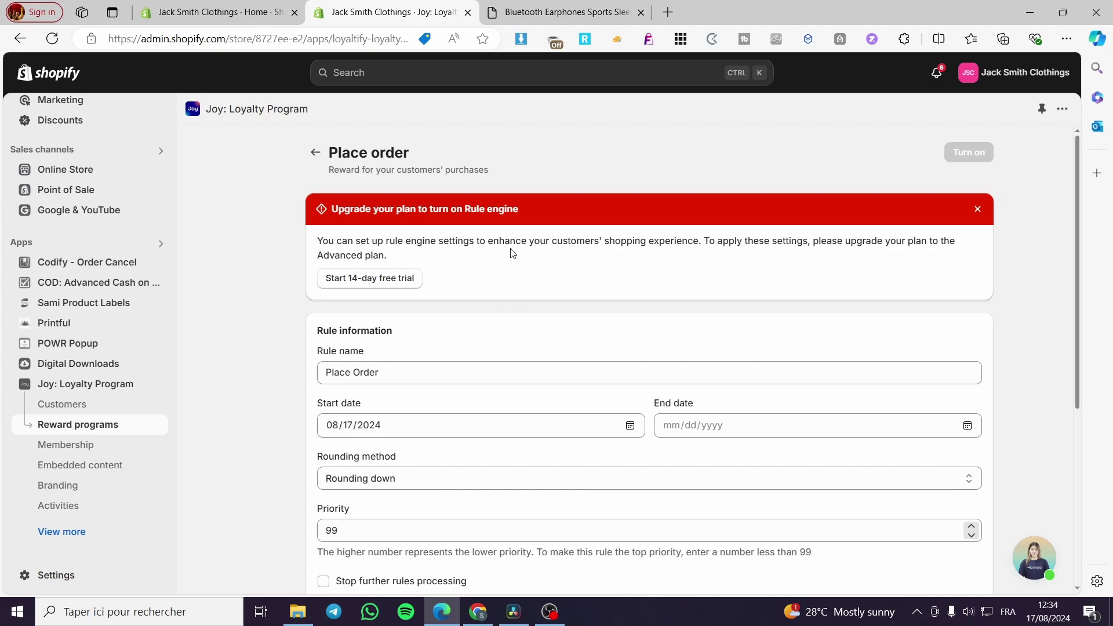
click(388, 281)
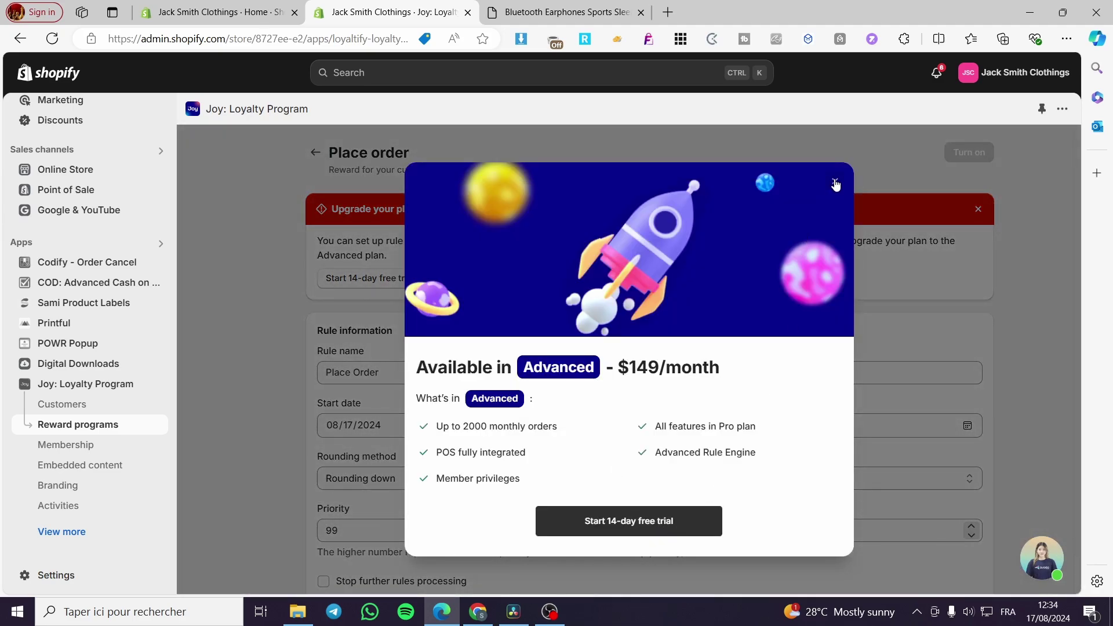
click(835, 182)
Back on the Joy dashboard, open the Redeeming programs setup from Quickstart
click(83, 388)
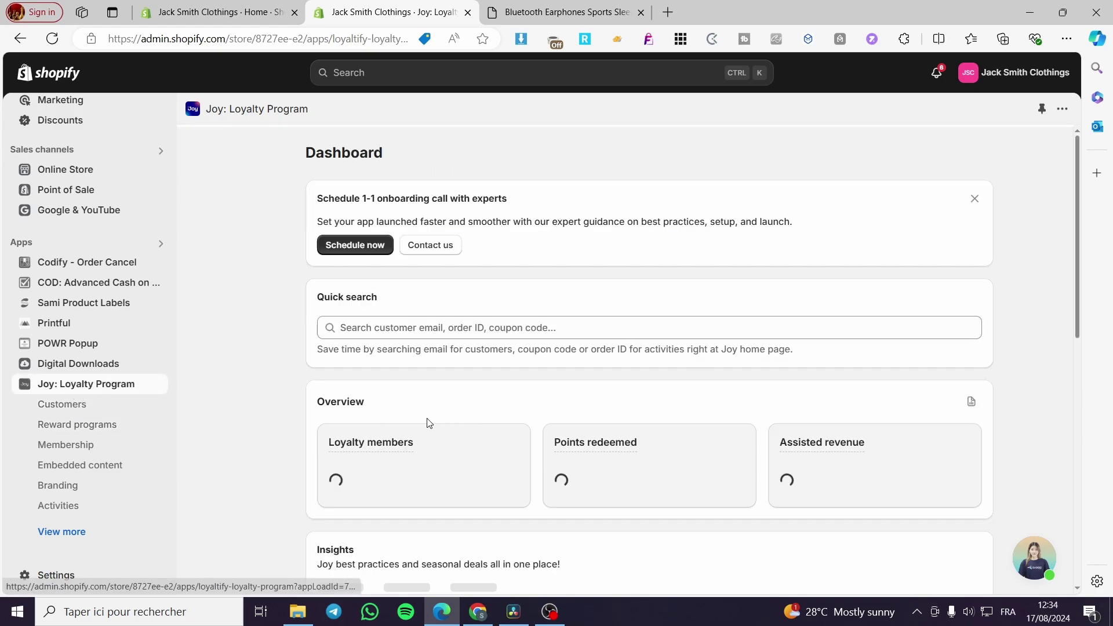
scroll(464, 412, down, 10)
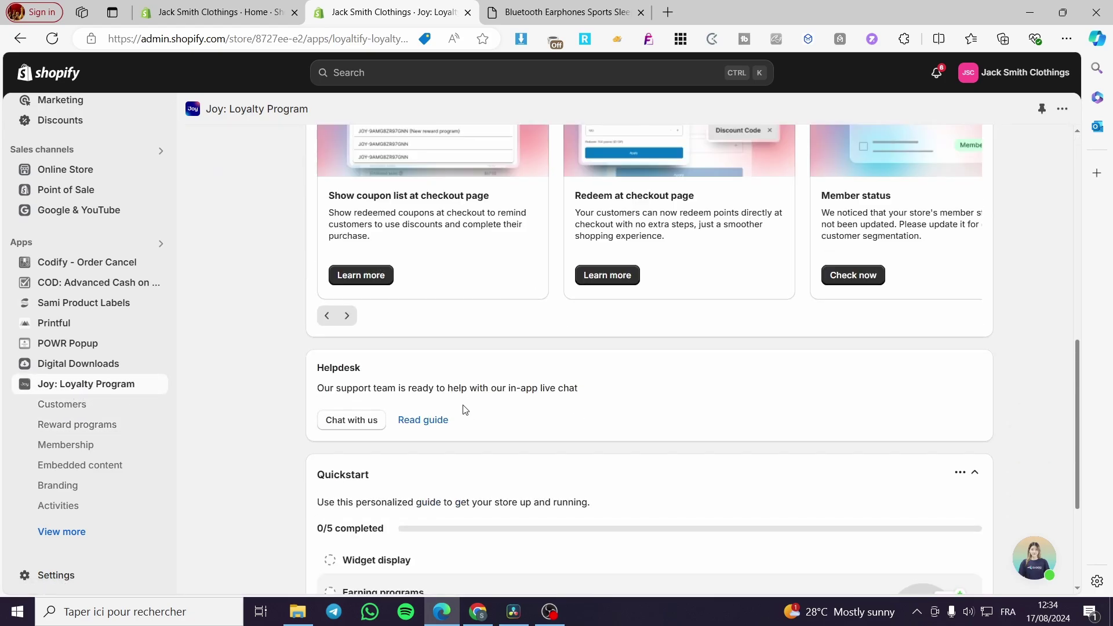
scroll(462, 410, down, 3)
click(367, 475)
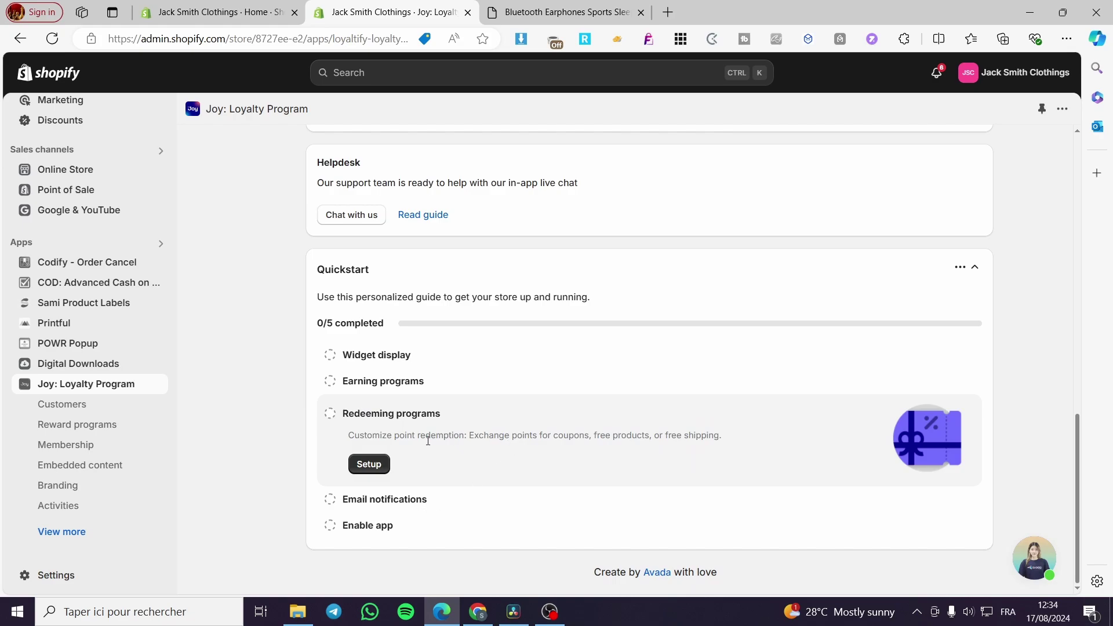
click(365, 464)
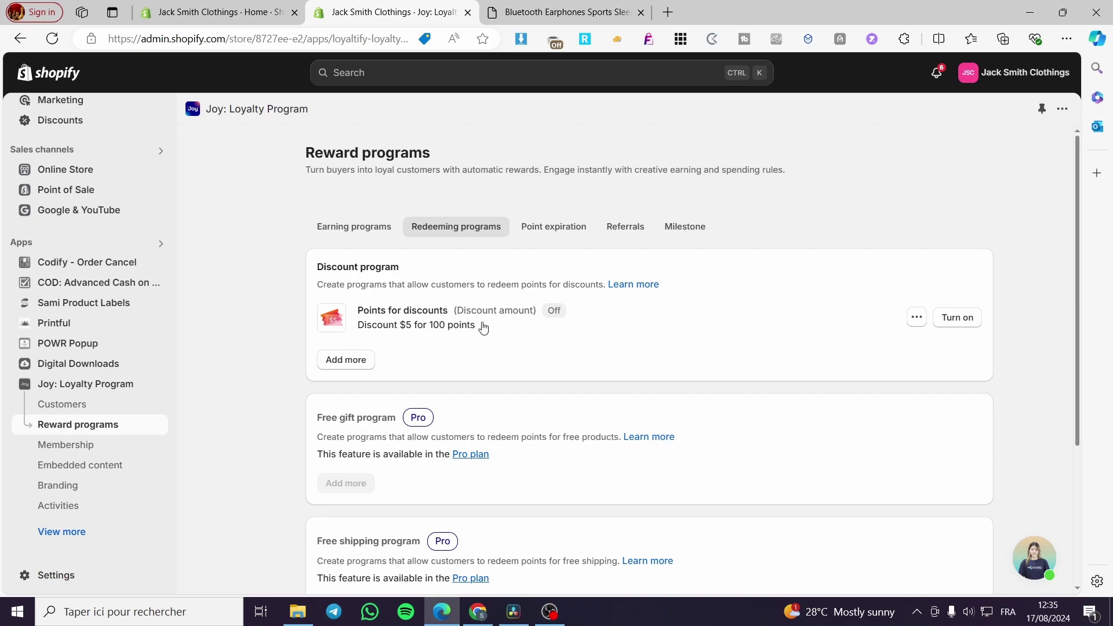
Review the redeeming programs page, then return and expand Quickstart's Email notifications step
scroll(484, 360, down, 1)
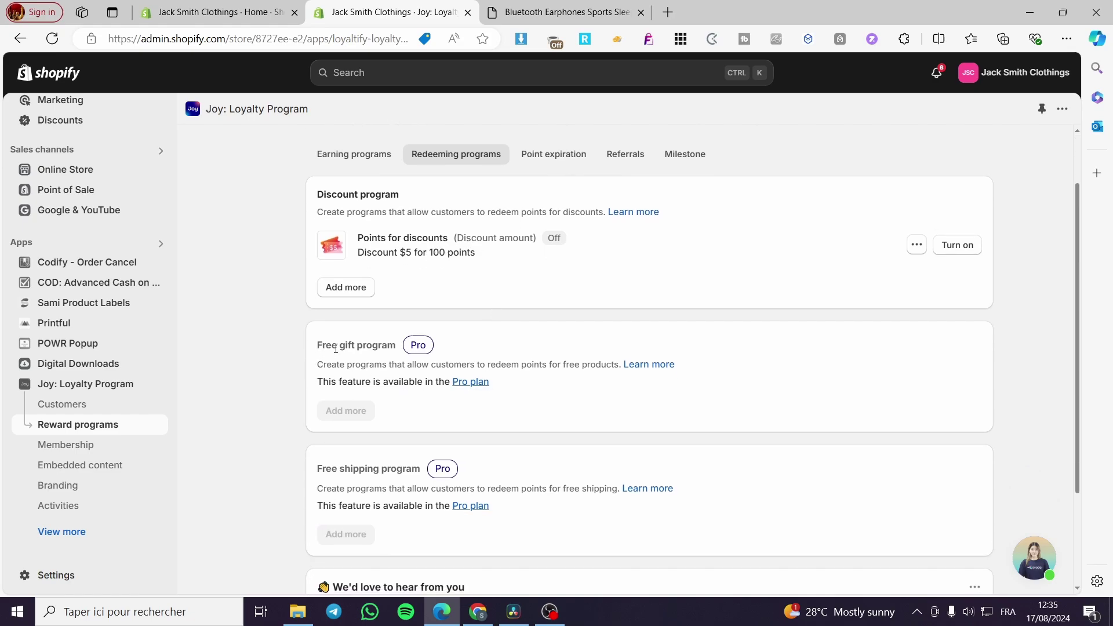
scroll(400, 365, down, 2)
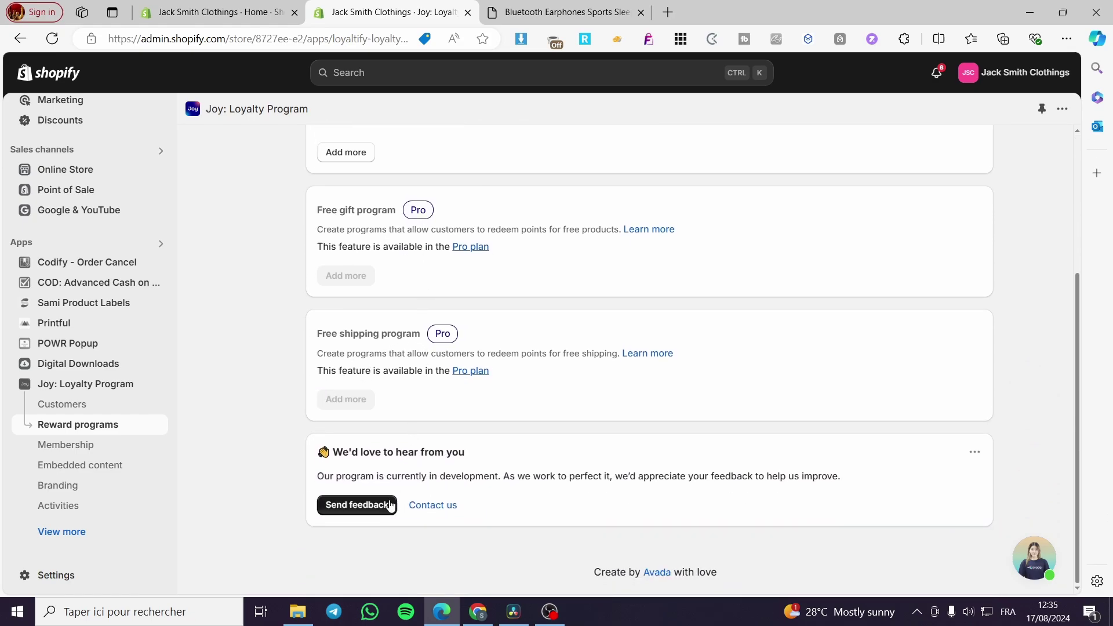
scroll(388, 498, up, 3)
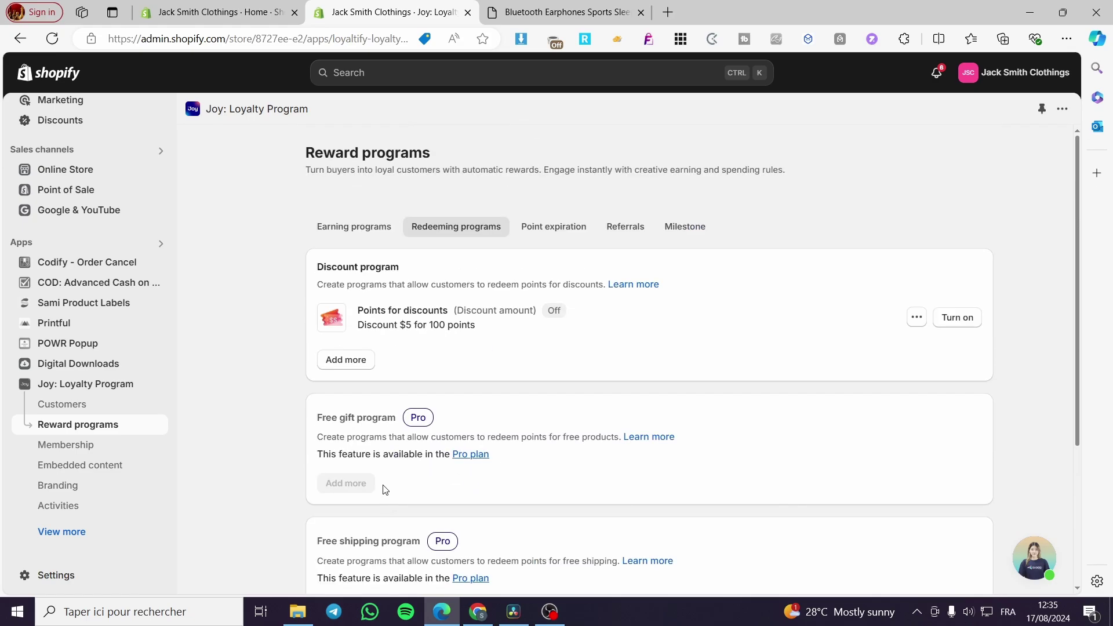
click(104, 384)
scroll(479, 410, down, 10)
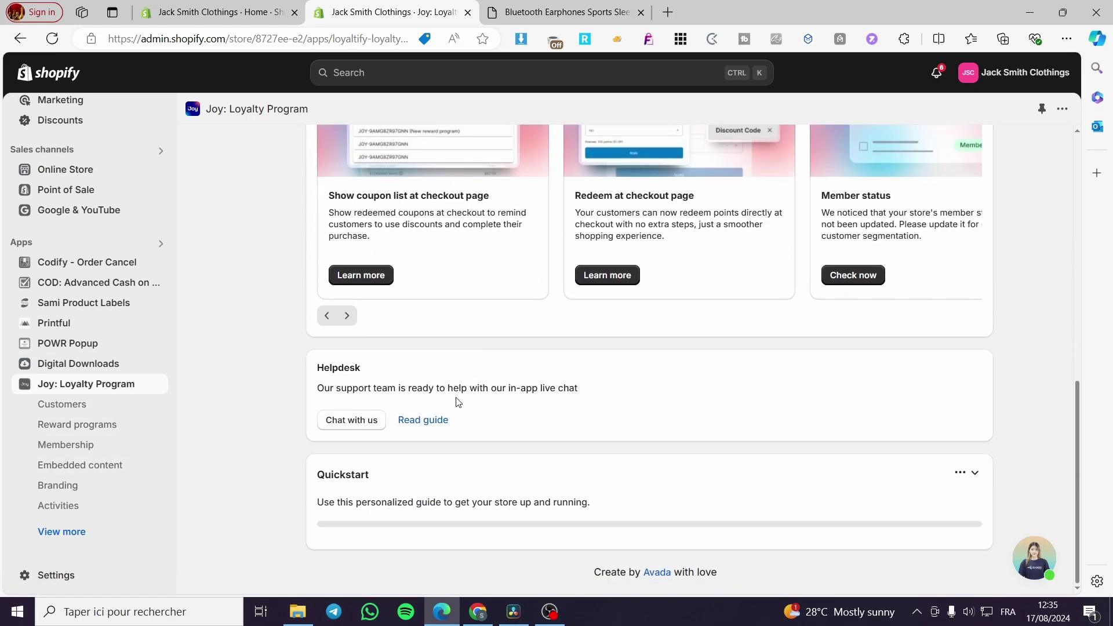
scroll(434, 404, down, 3)
click(355, 500)
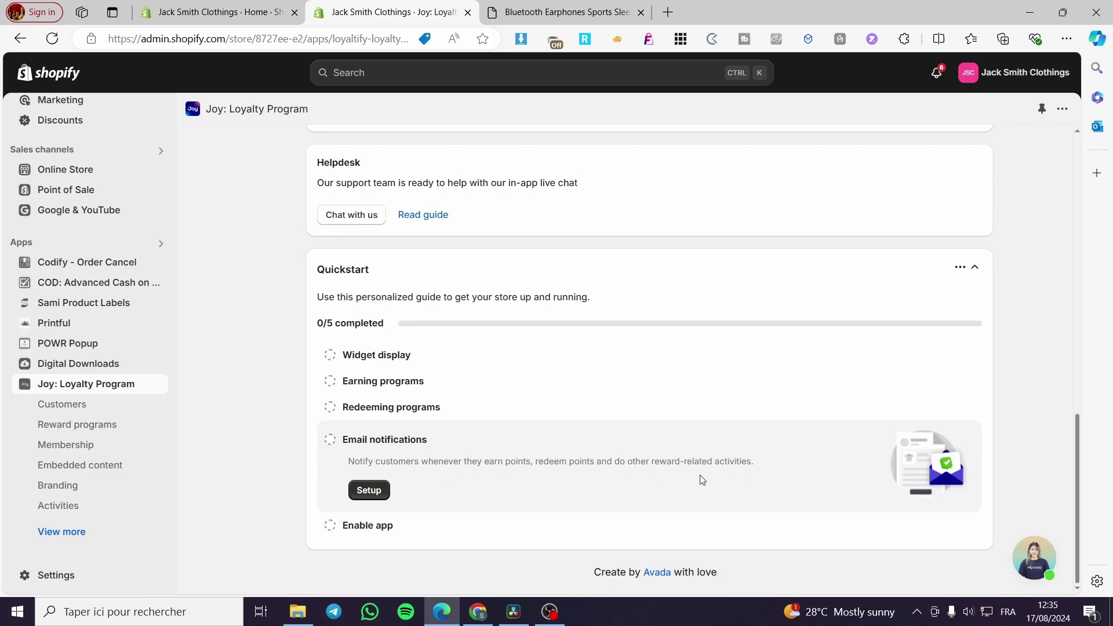
Enable and save the Joy Loyalty - Widget embed in the Dawn theme editor, then close that tab
click(389, 539)
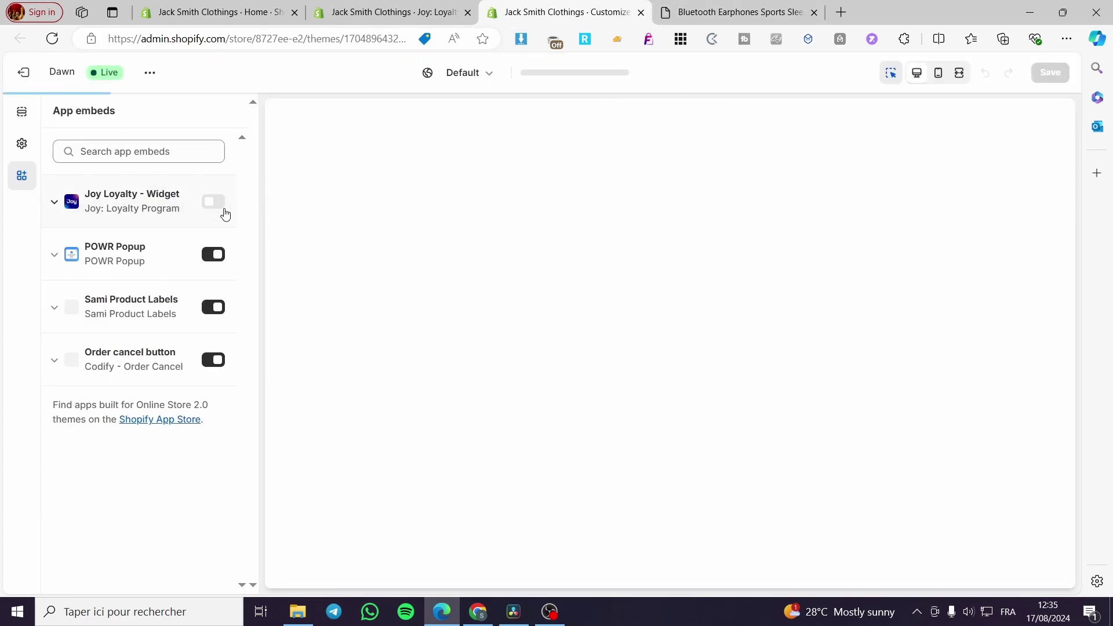
click(214, 201)
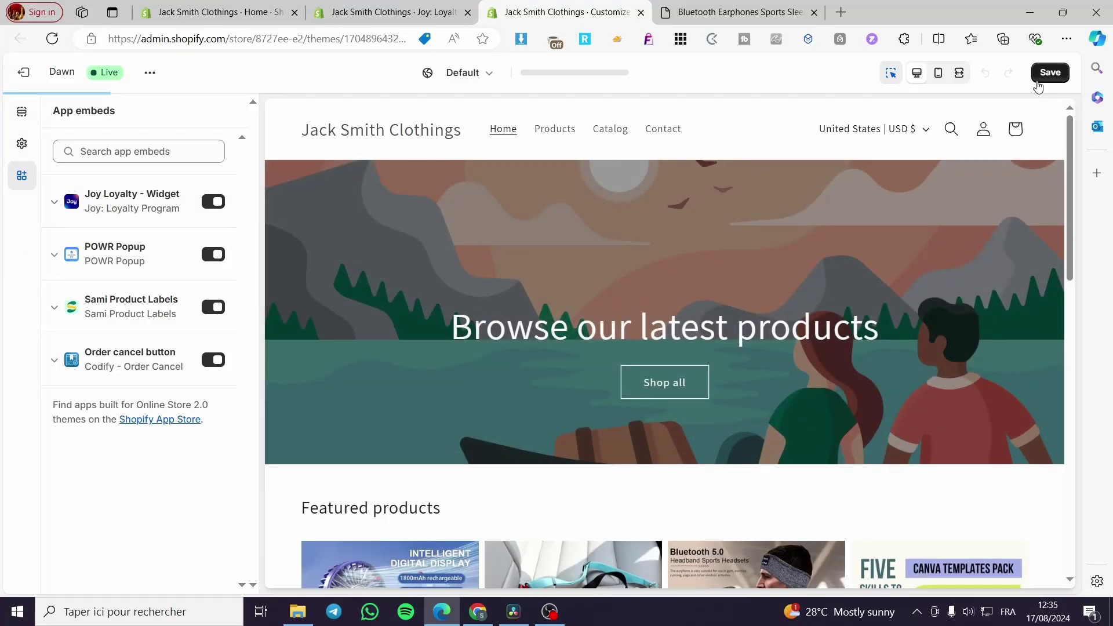
click(1052, 74)
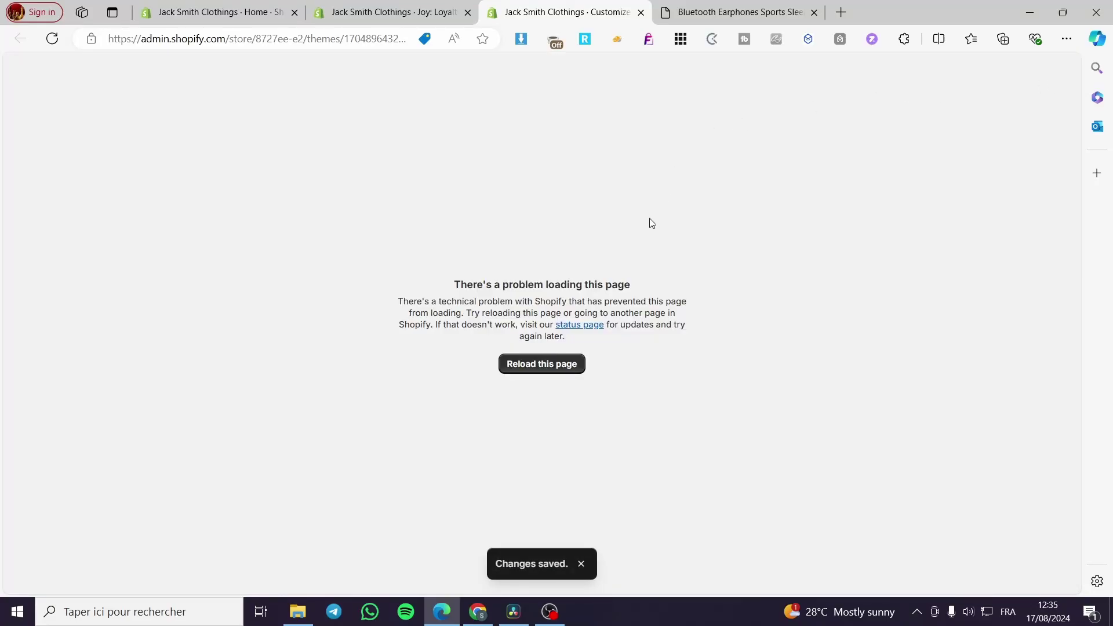
click(571, 201)
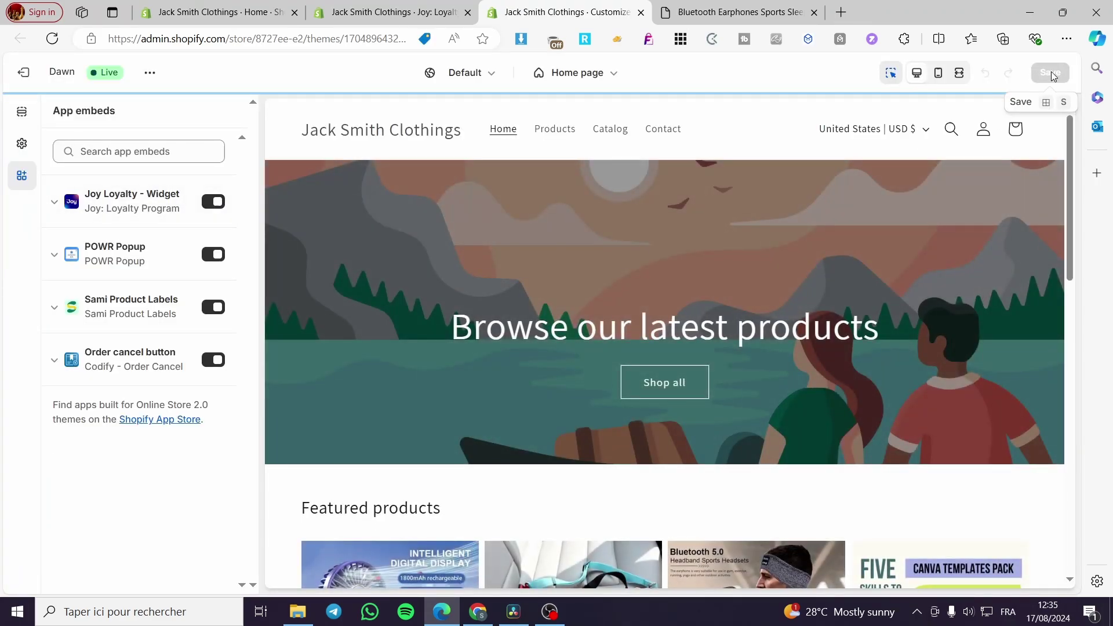
click(641, 16)
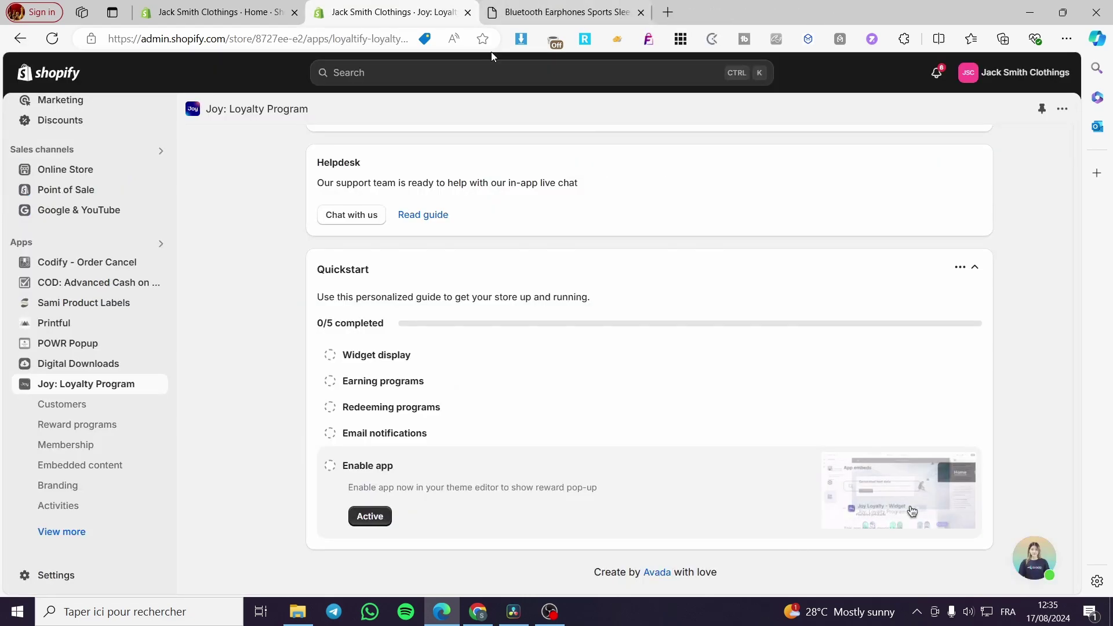
Reload the headband product page and open the Reward loyalty panel
click(519, 9)
click(51, 38)
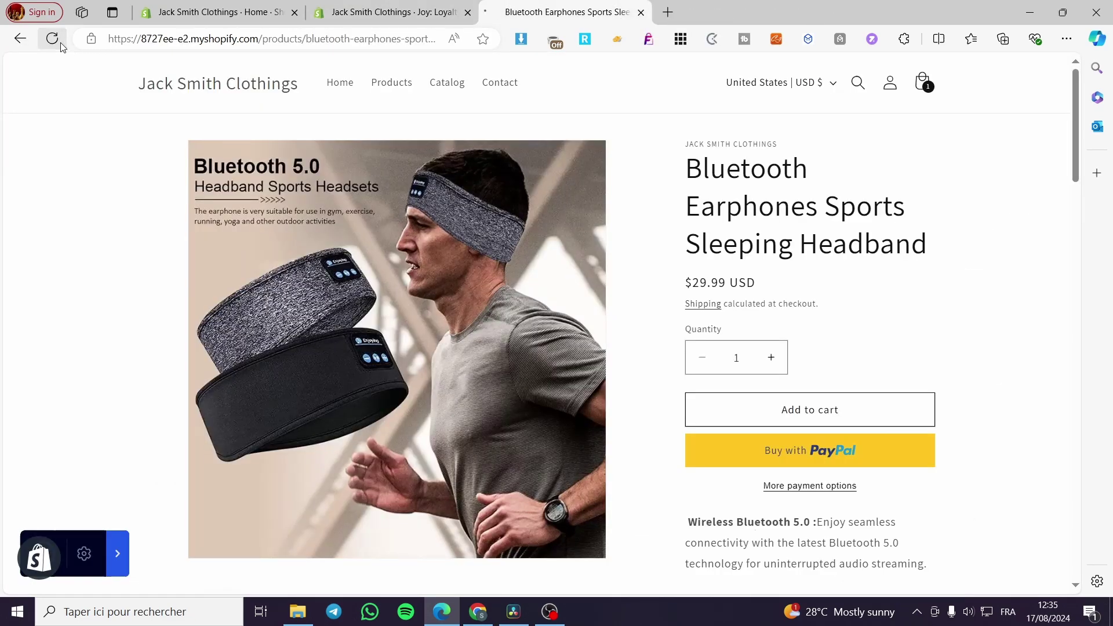
scroll(505, 348, down, 3)
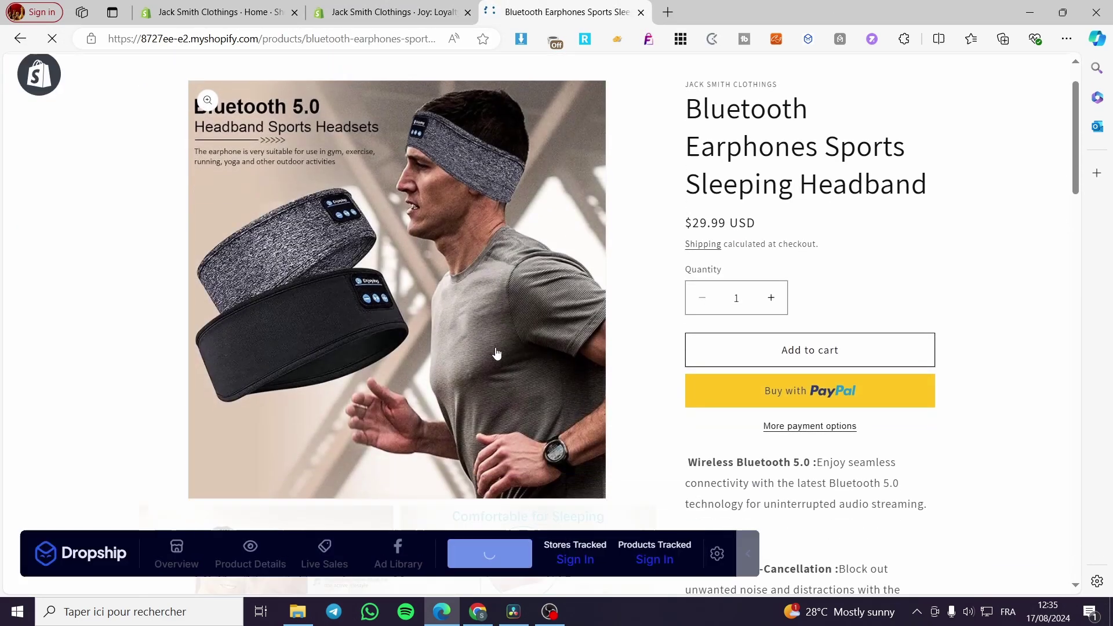
scroll(633, 457, up, 4)
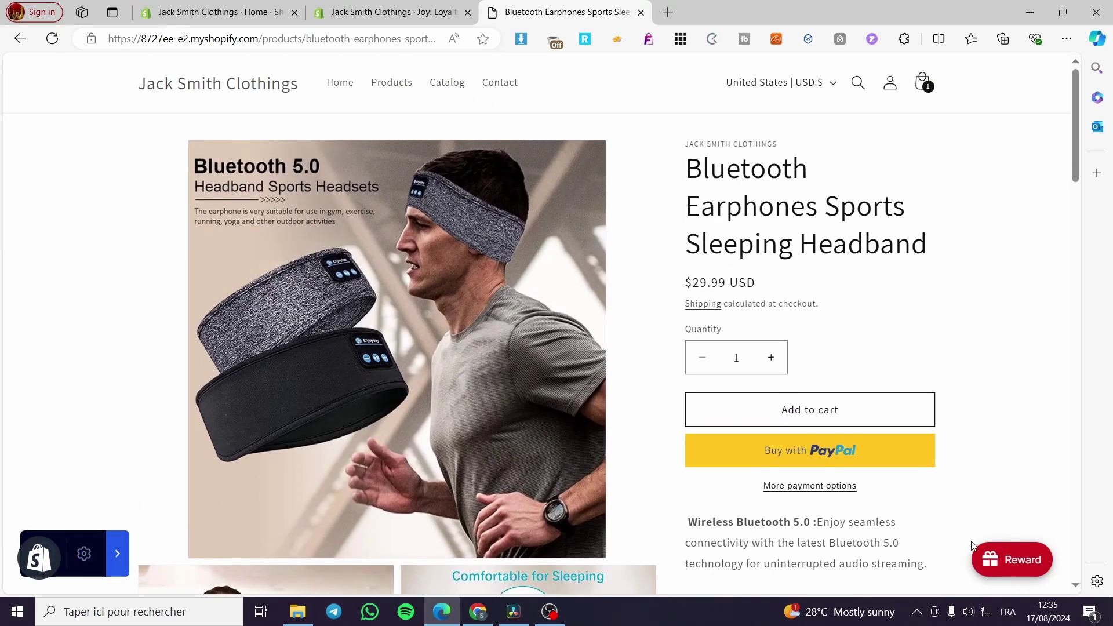
click(1029, 565)
click(995, 561)
click(995, 561)
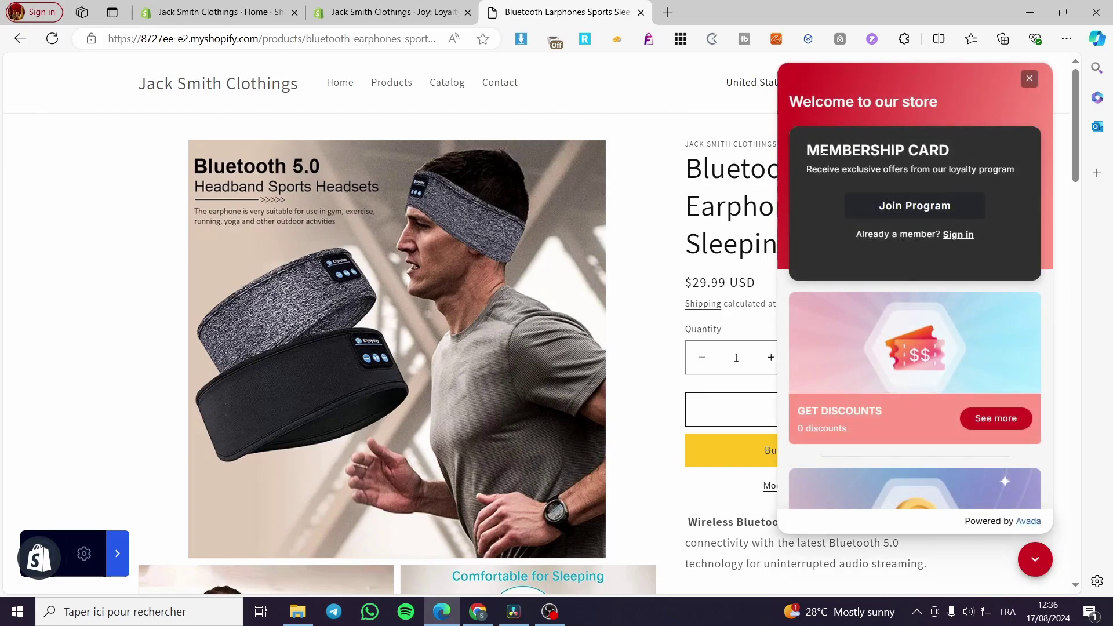
Try Join Program, return to the product page, and close the loyalty welcome panel
drag(887, 157, 948, 153)
click(937, 211)
click(936, 212)
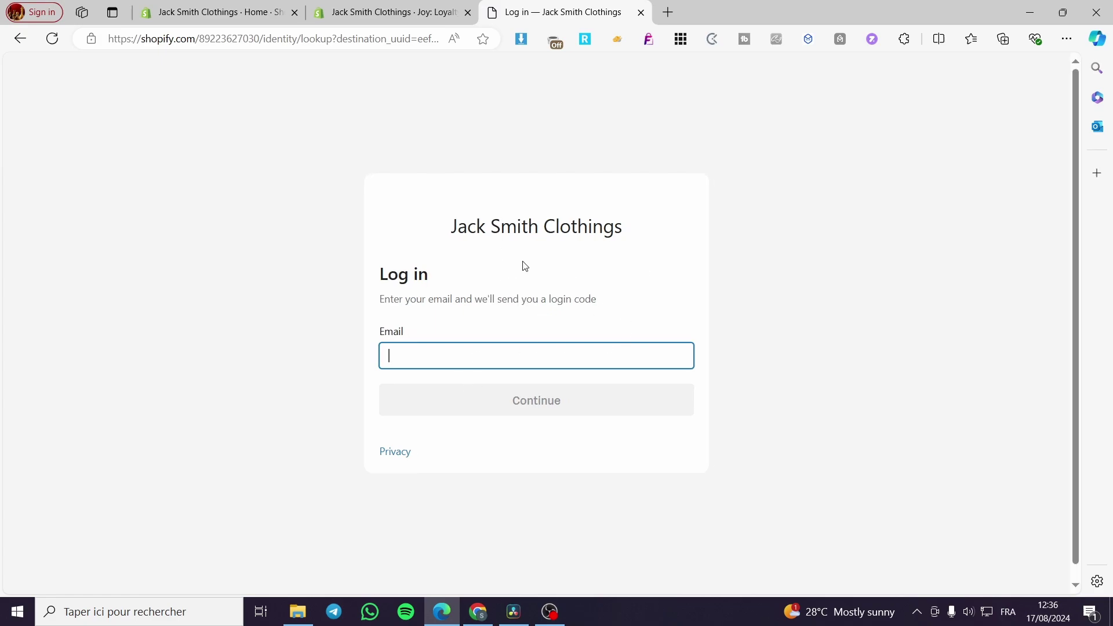
click(20, 38)
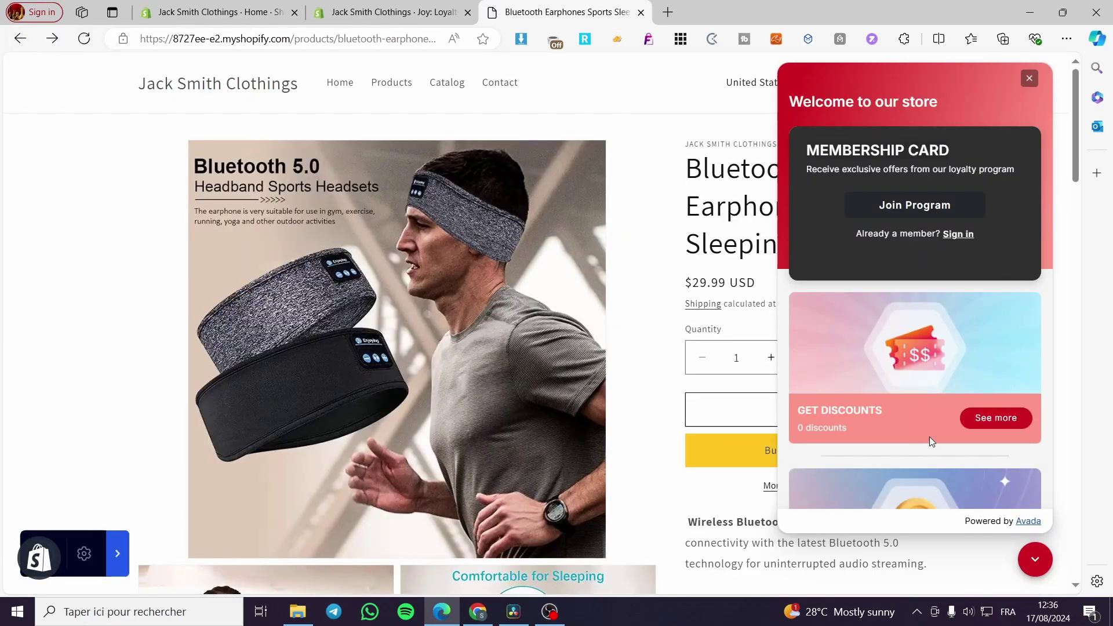
scroll(922, 435, down, 2)
scroll(940, 372, down, 2)
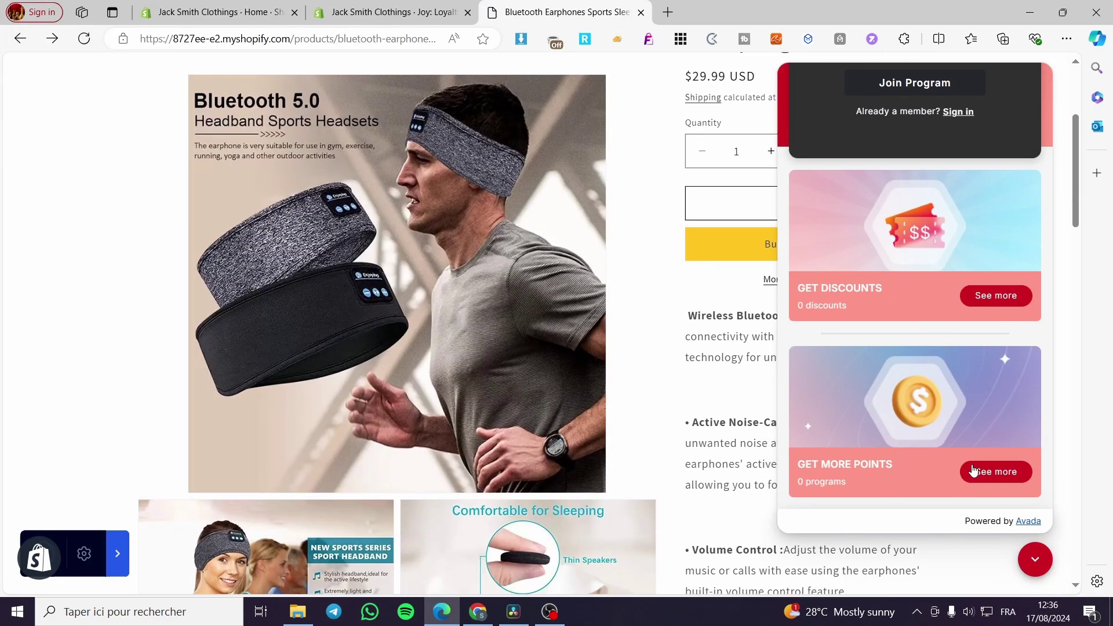
scroll(1015, 110, up, 3)
click(1034, 81)
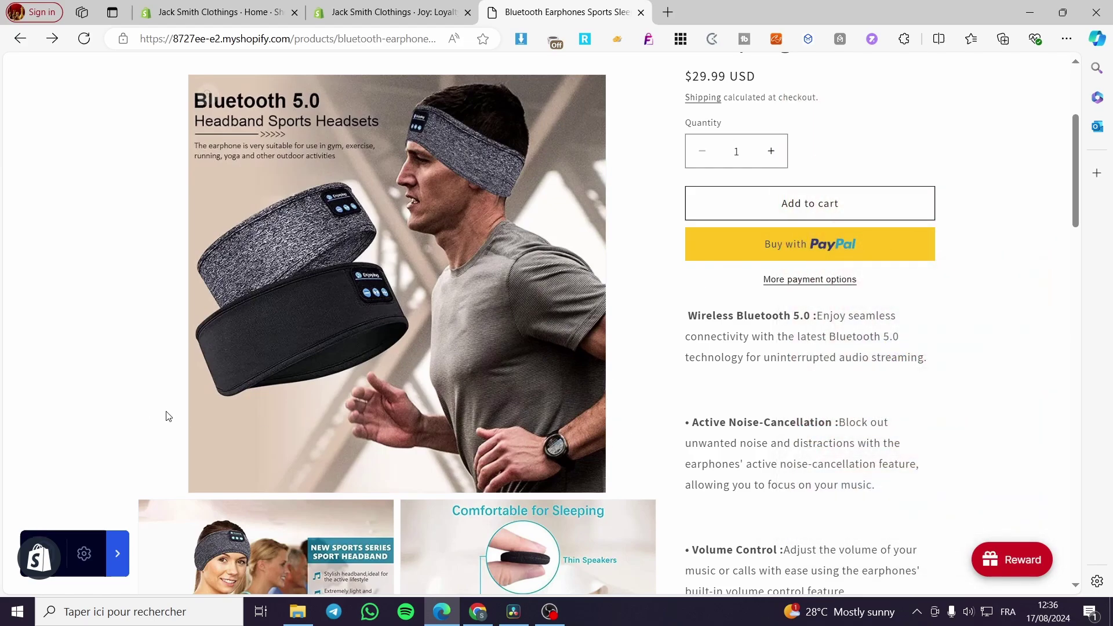
scroll(176, 419, up, 2)
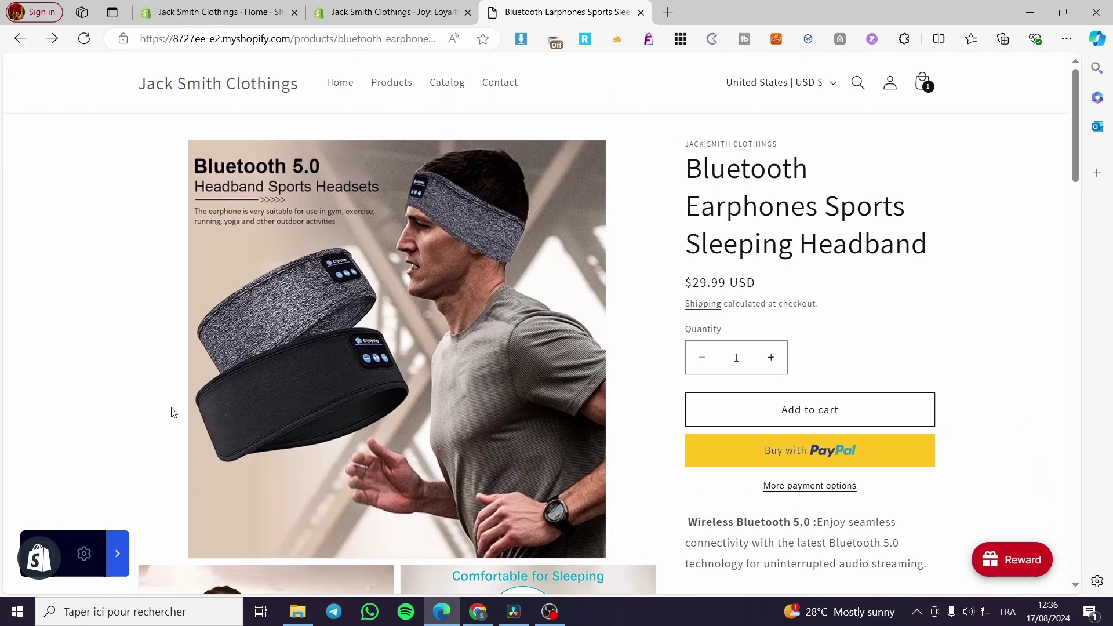